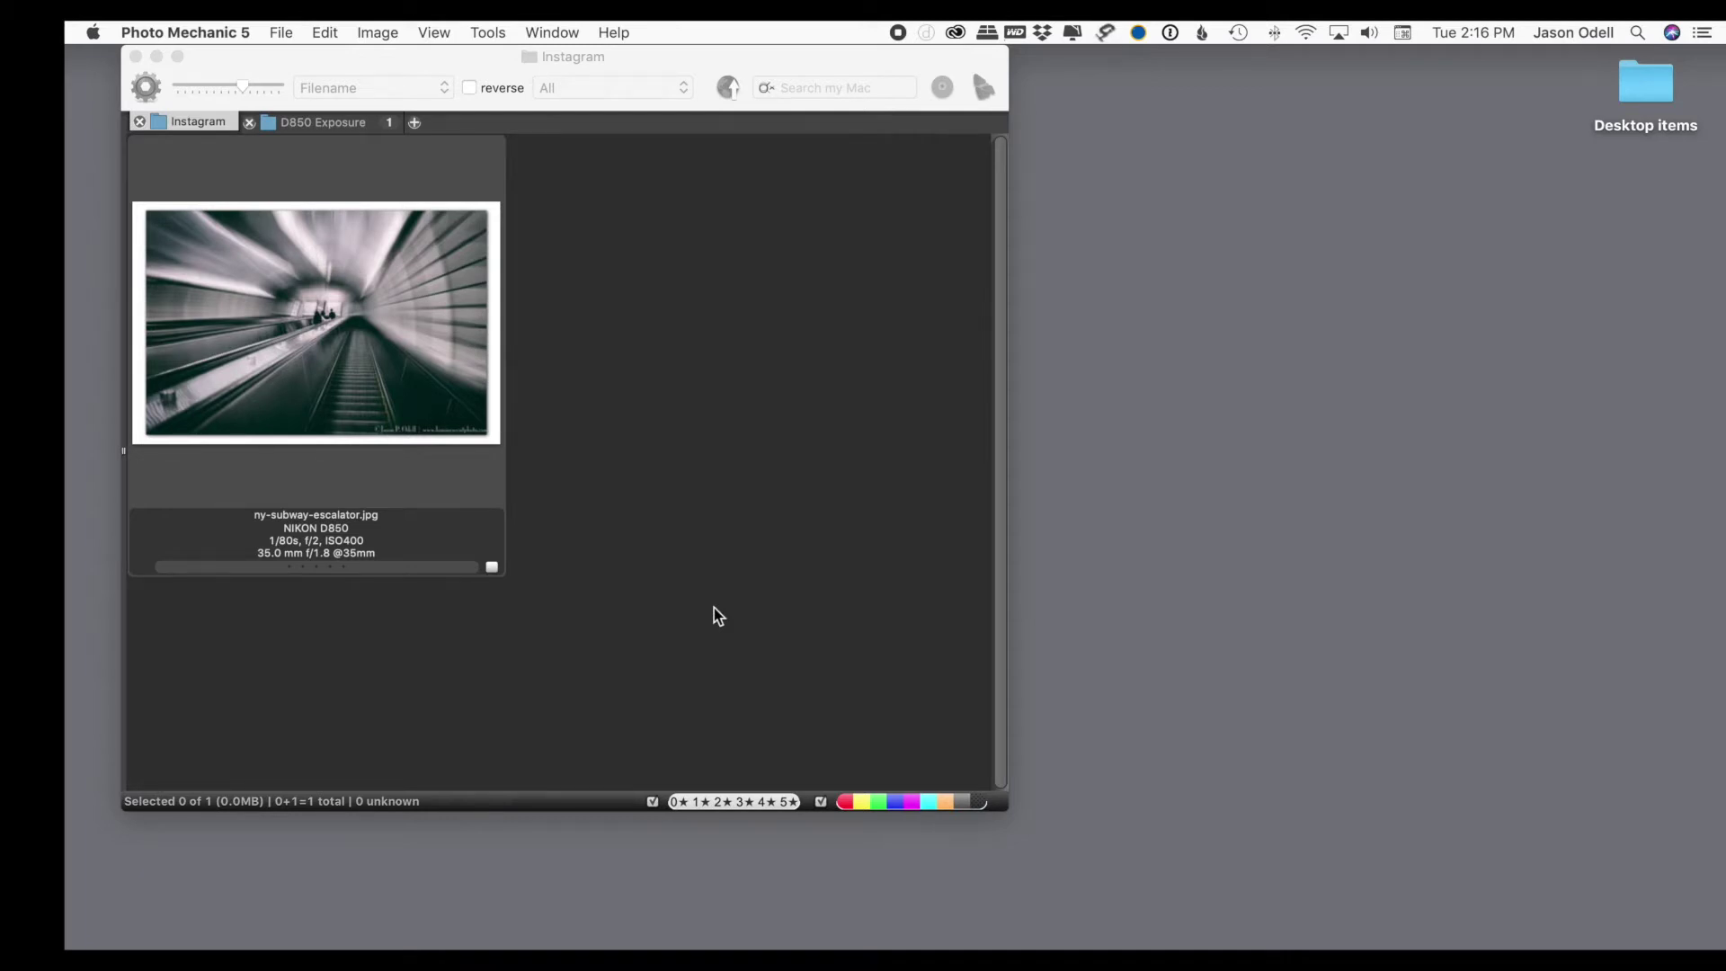
Select, then deselect, the ny-subway-escalator.jpg thumbnail in the Instagram contact sheet.
click(343, 304)
click(637, 336)
mouse_move(715, 928)
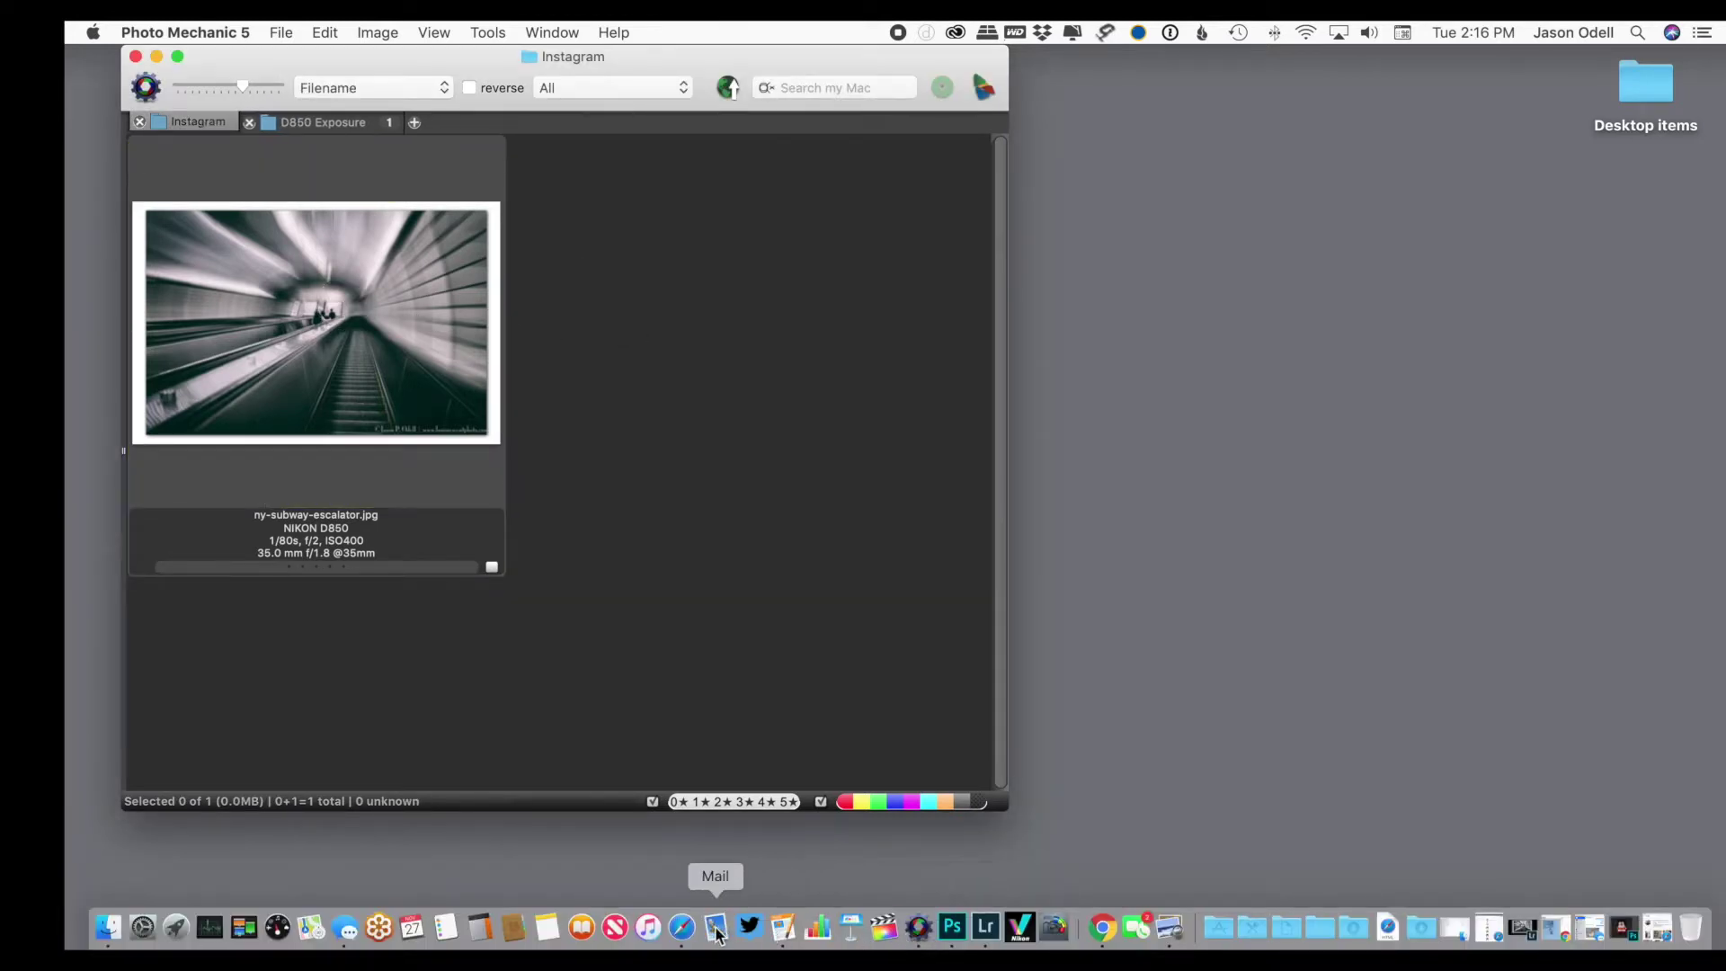
Bring Safari's Instagram profile forward and move it right to reveal the escalator photo.
click(681, 927)
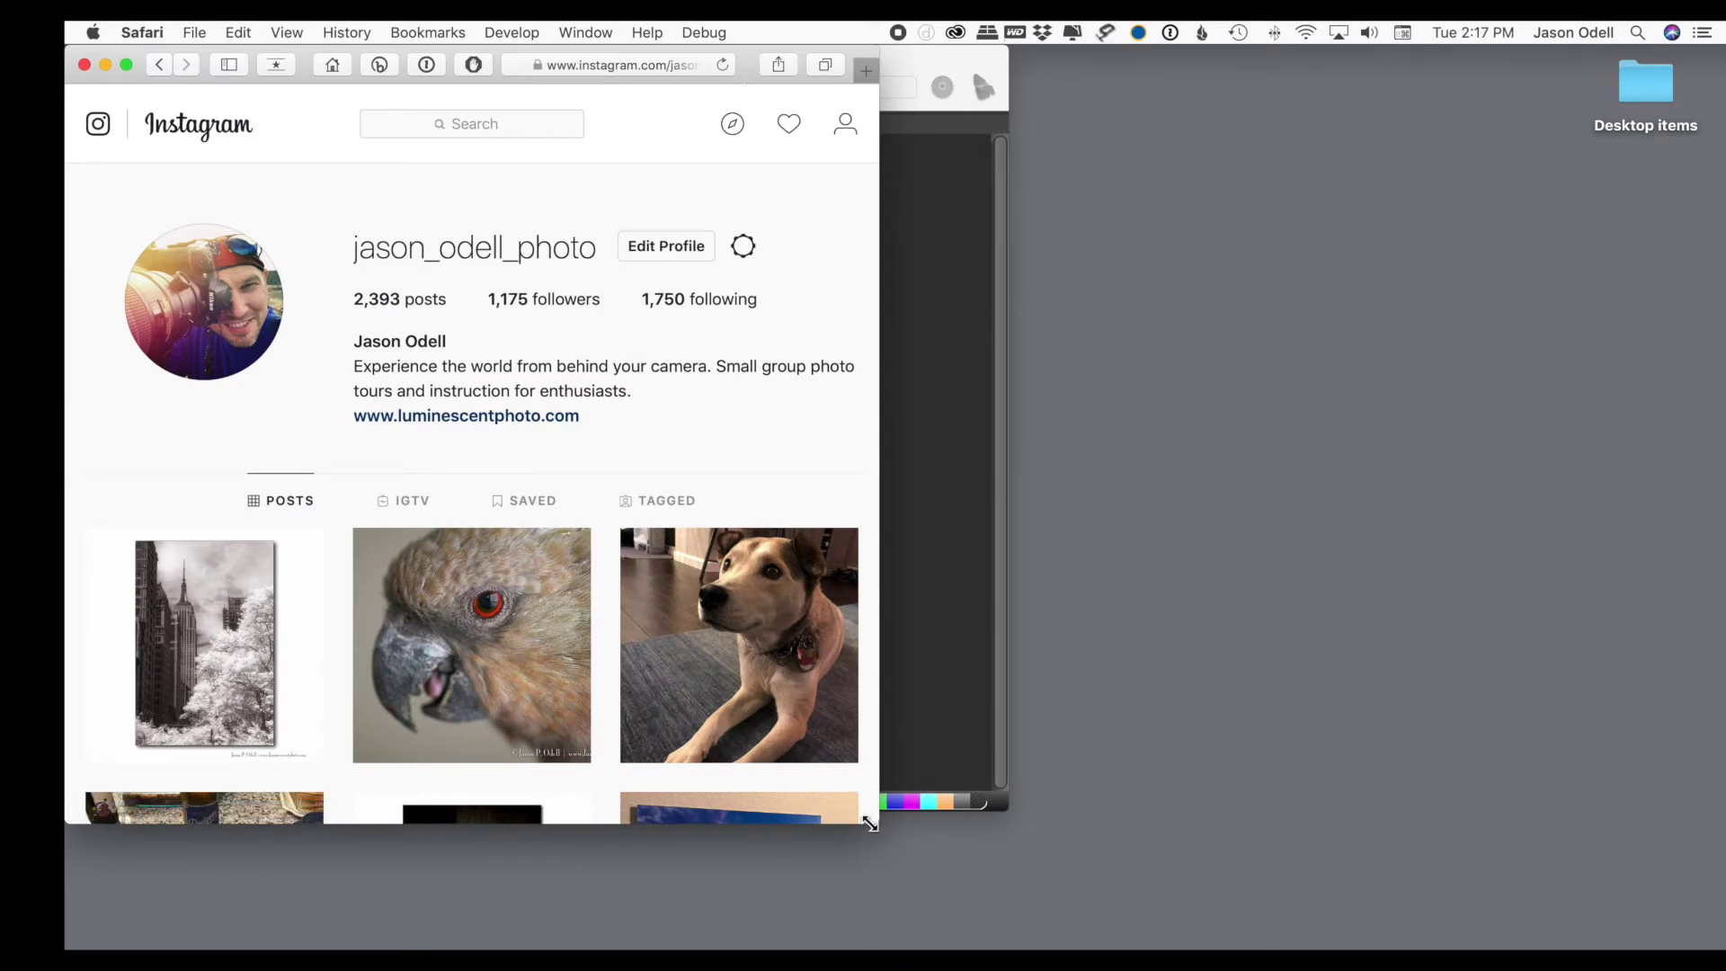
drag(740, 59, 1067, 59)
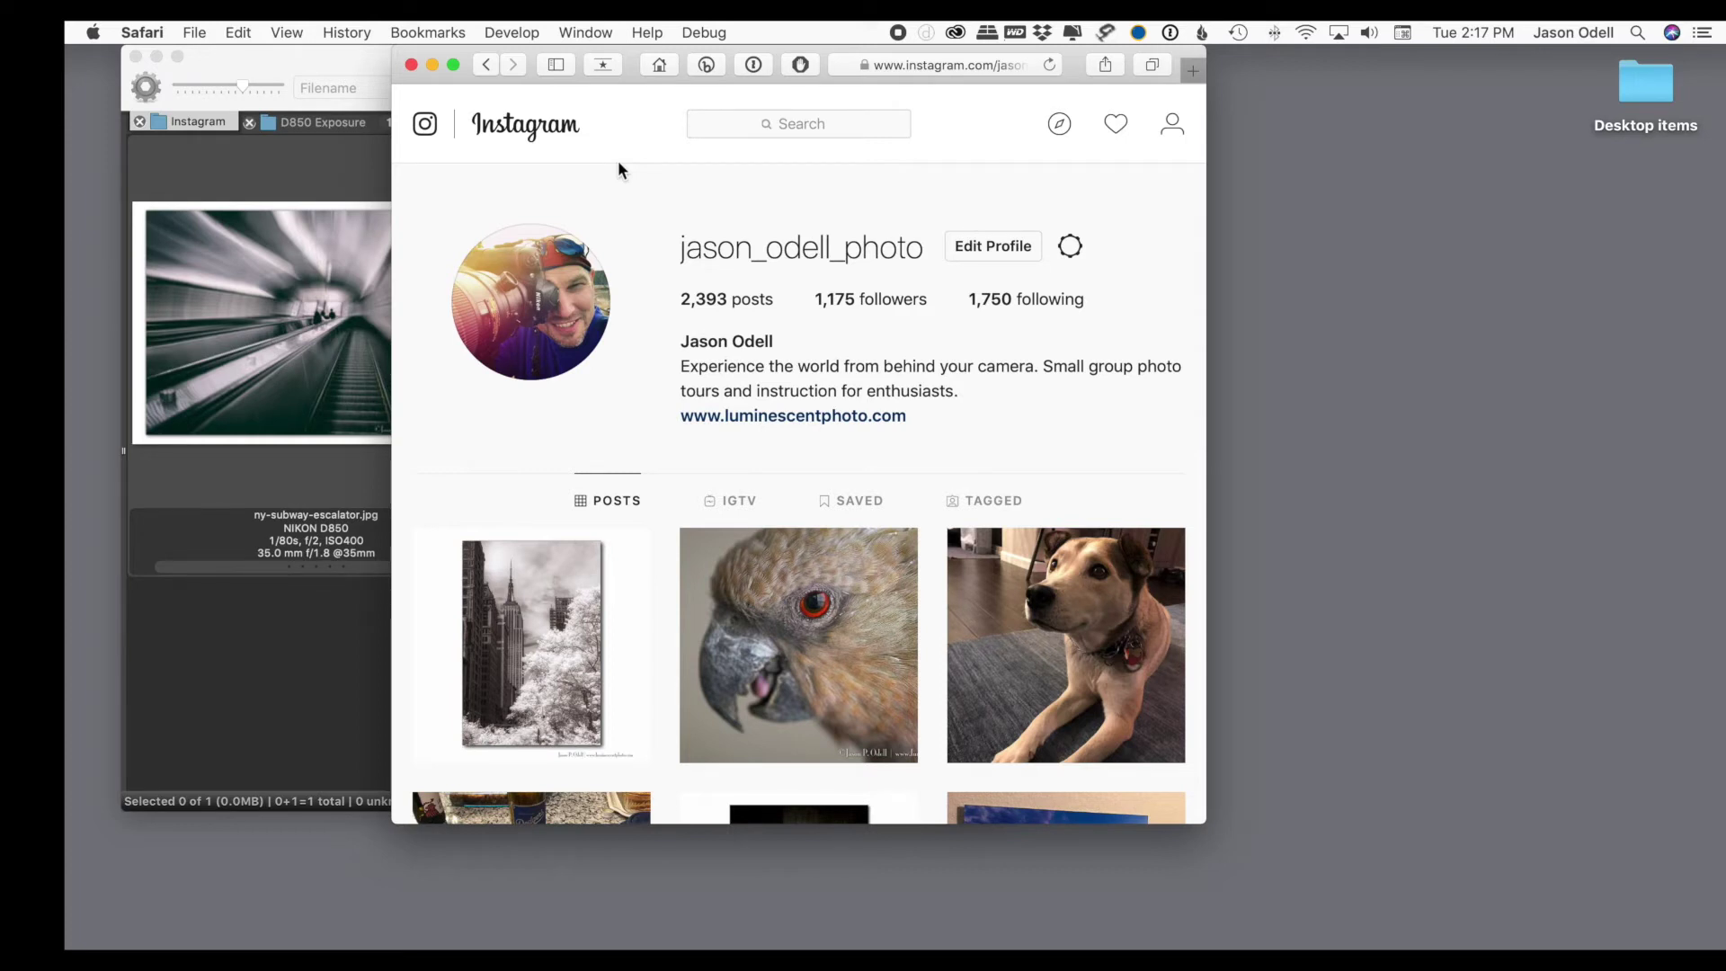
click(142, 33)
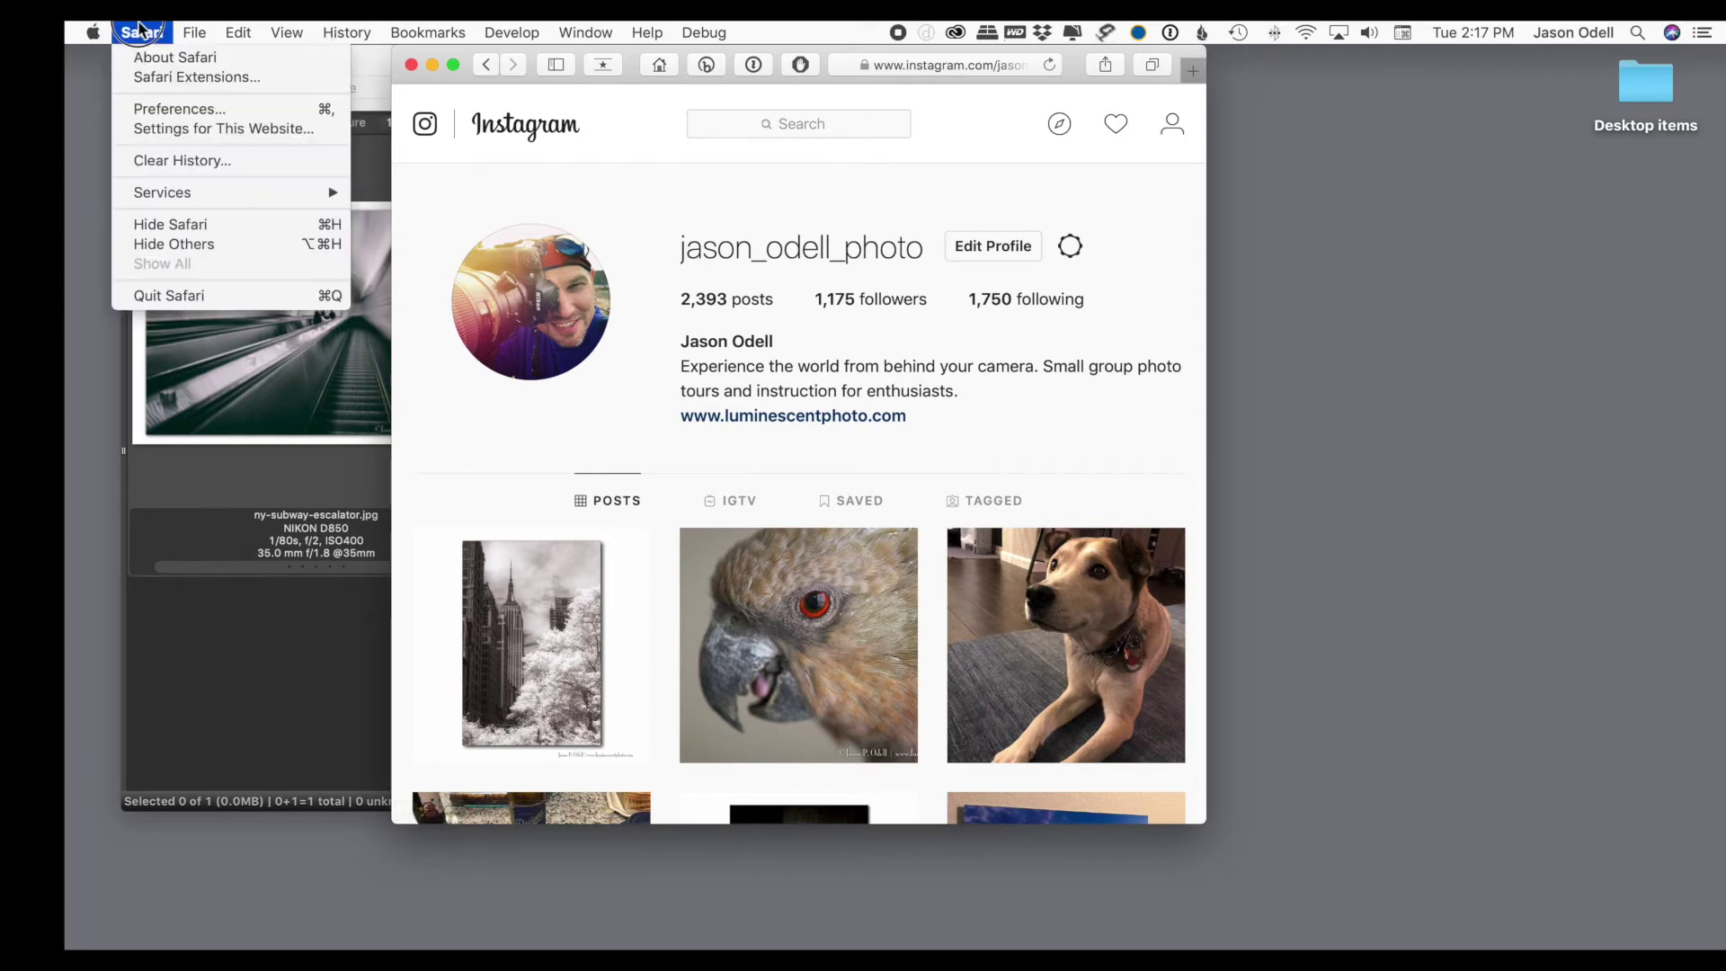
click(151, 109)
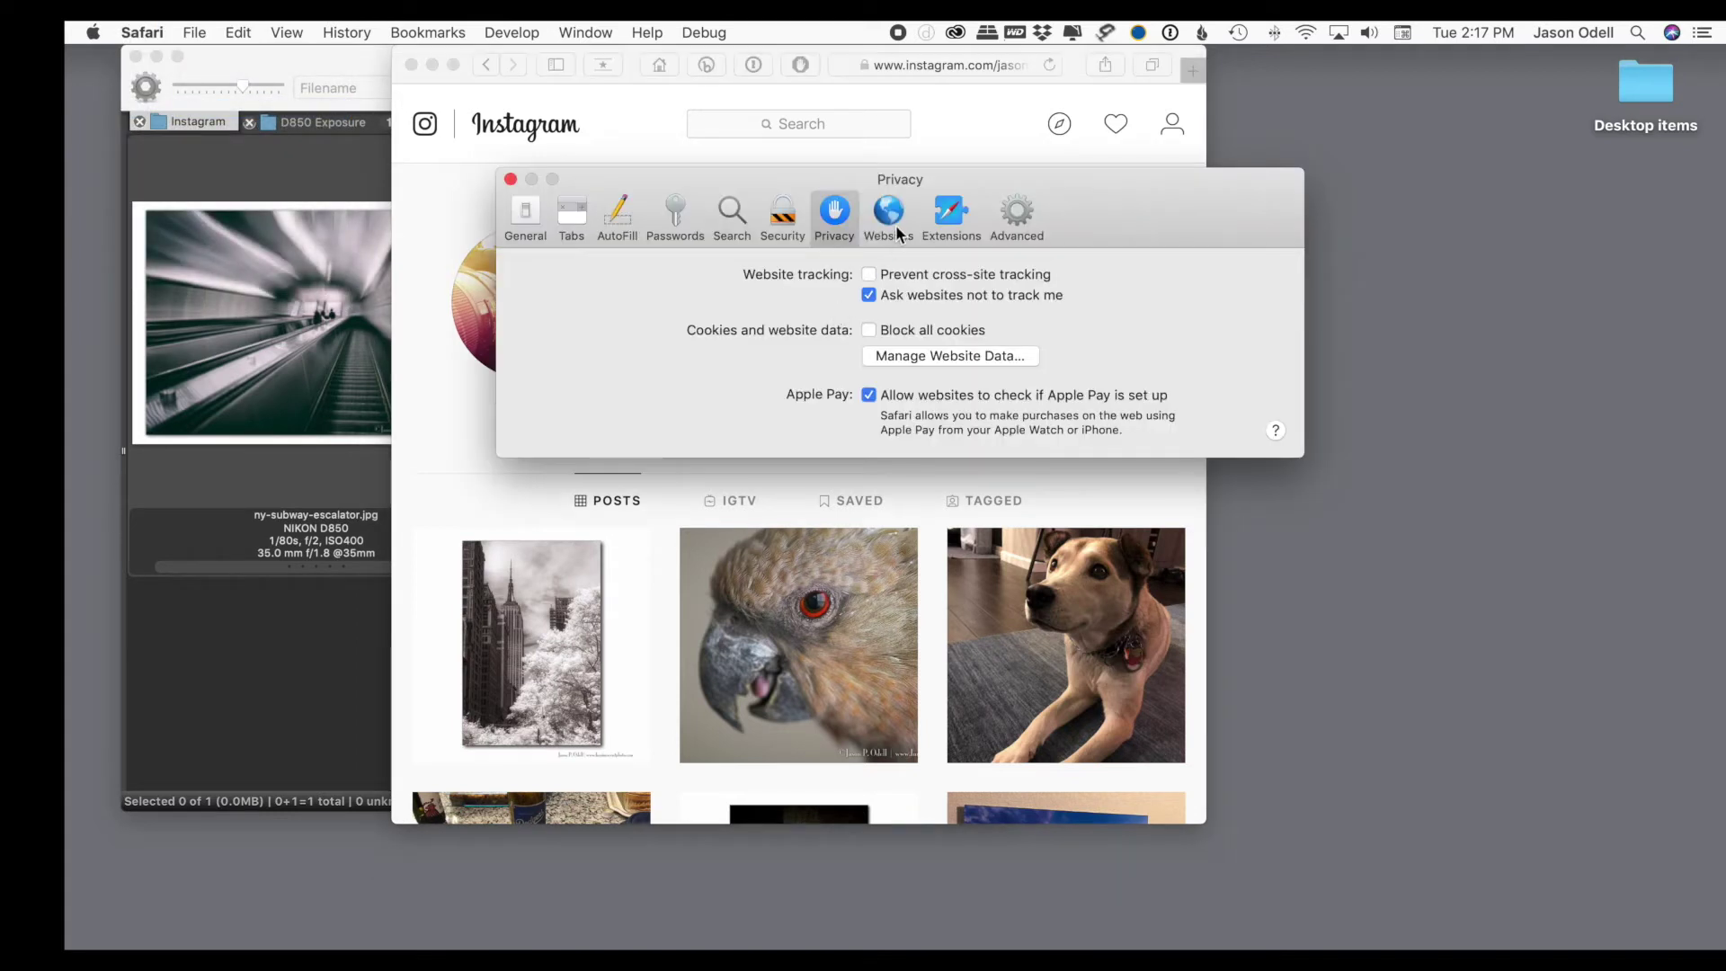
click(1012, 214)
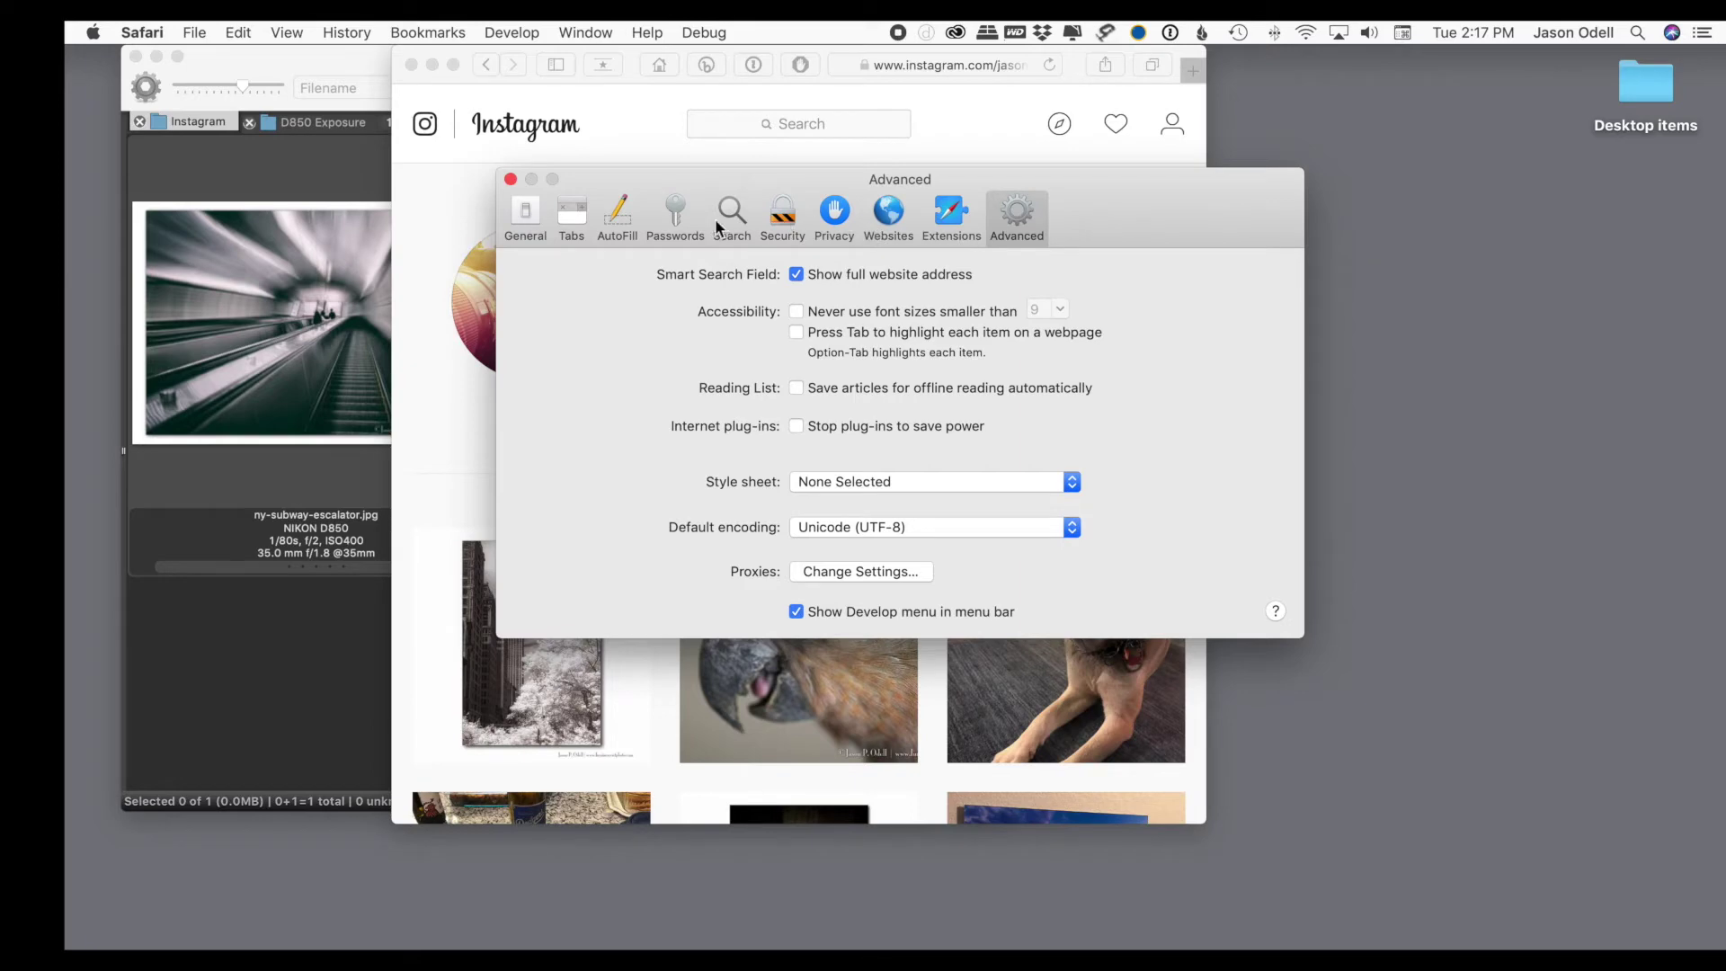
click(511, 180)
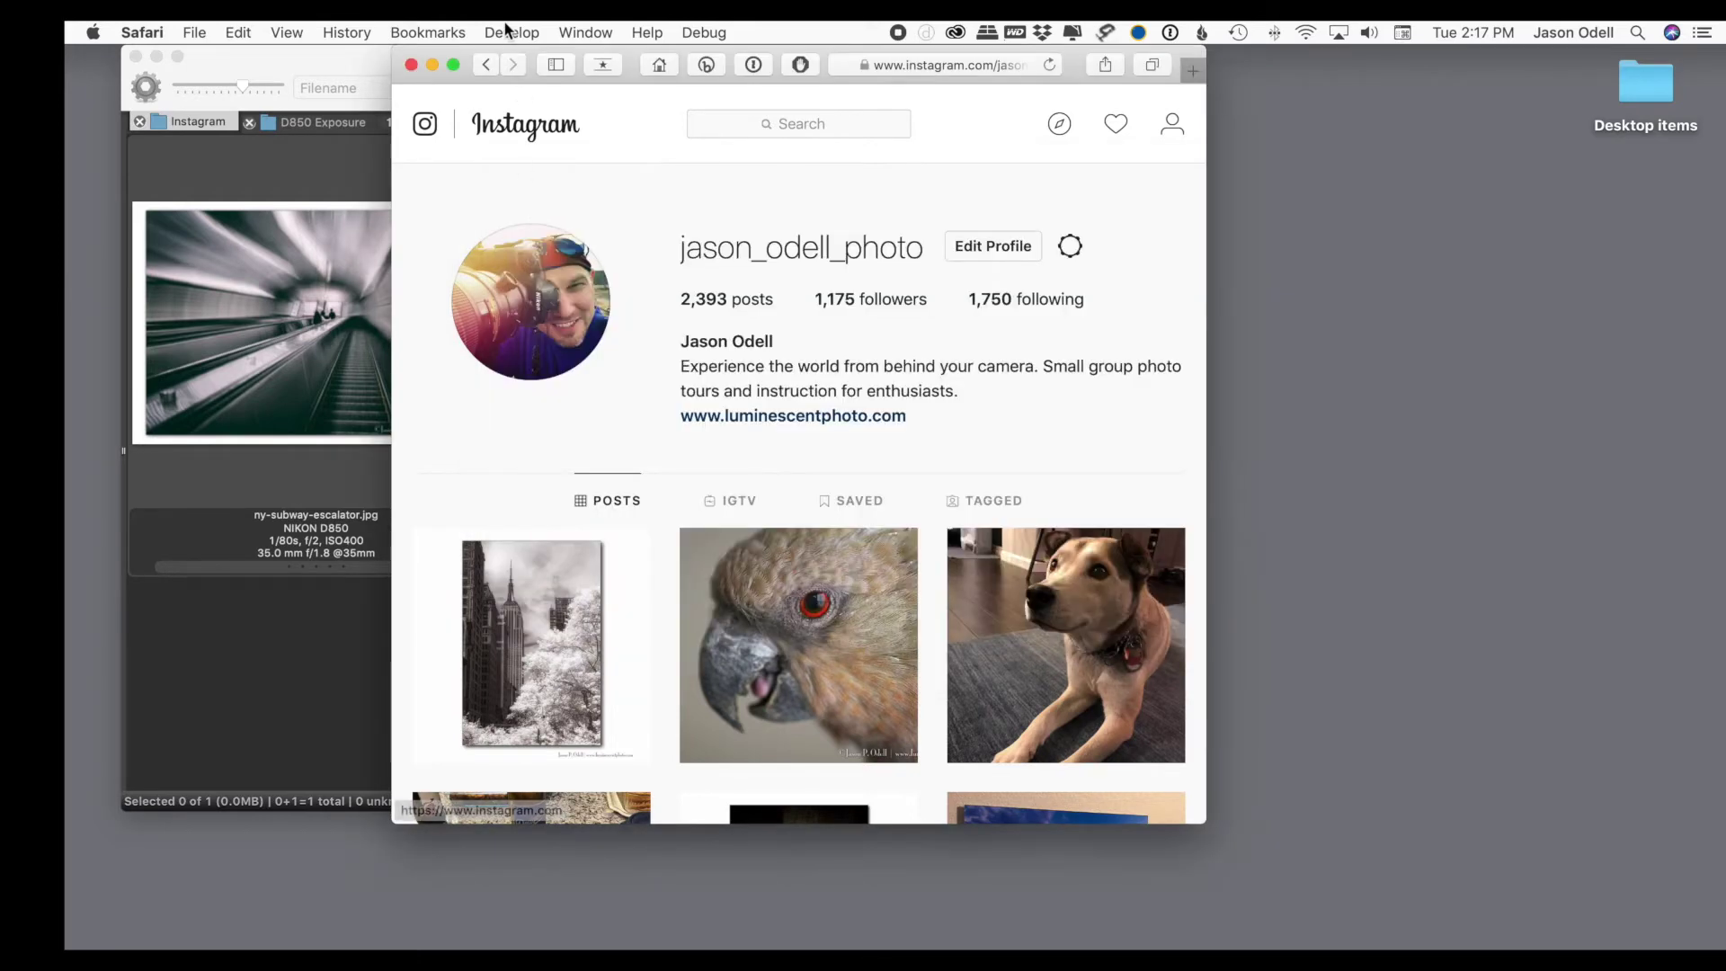
click(508, 32)
click(508, 32)
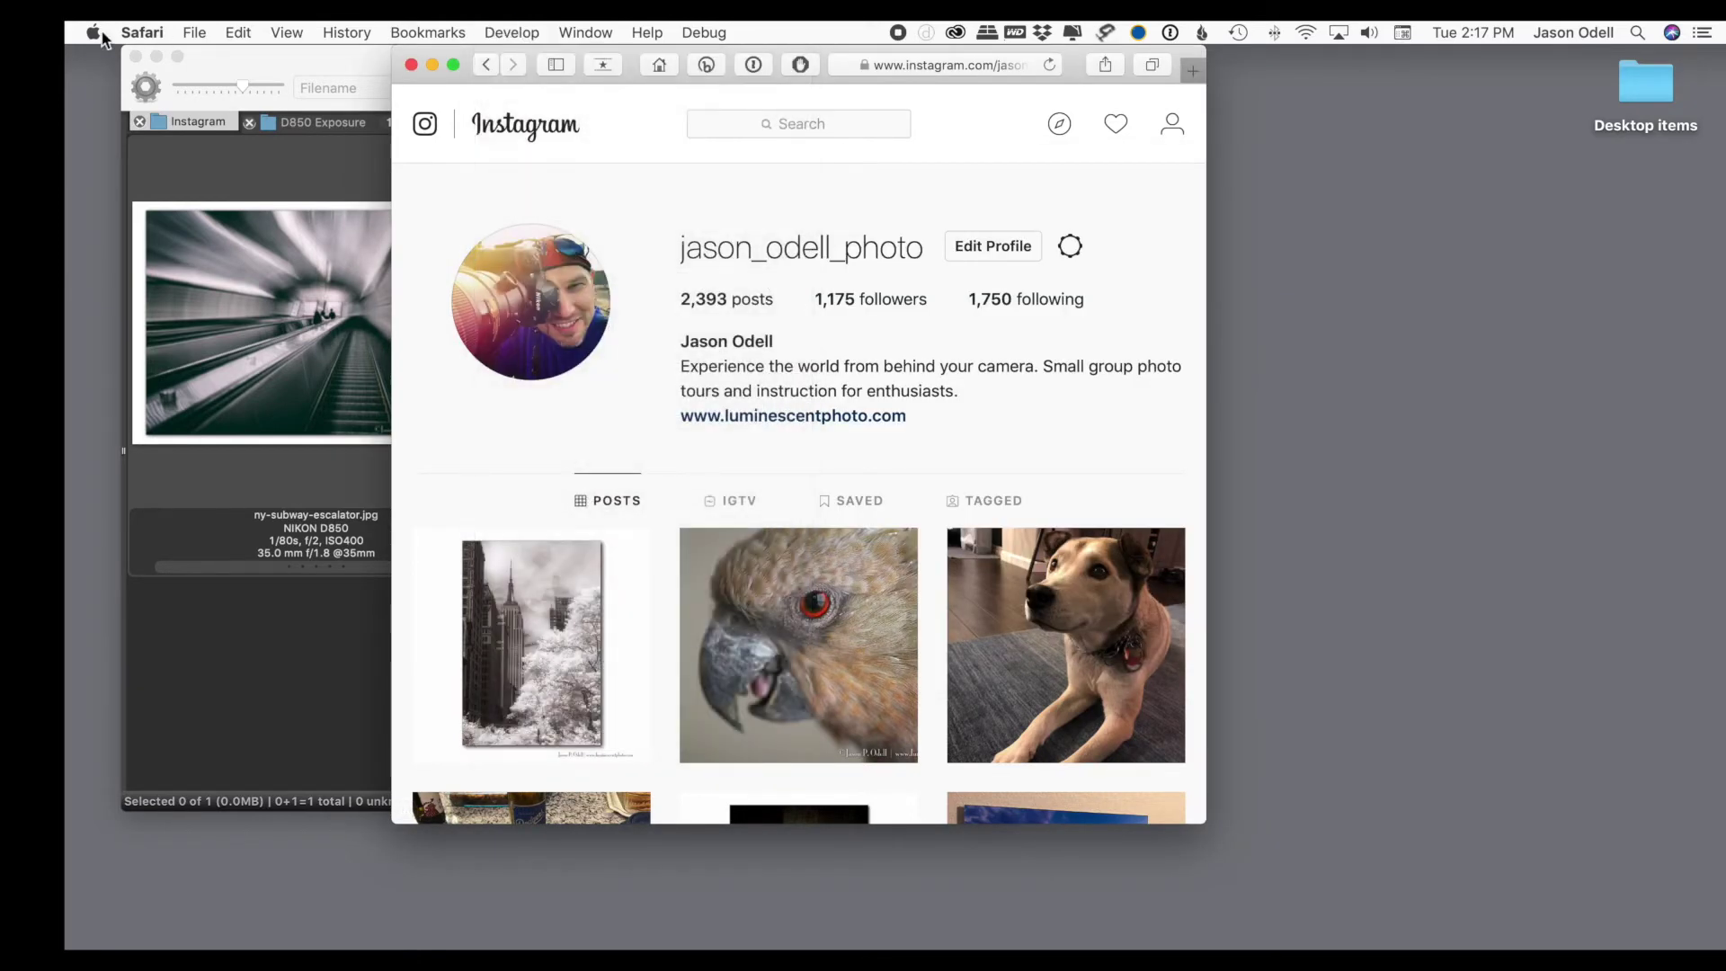
click(142, 33)
click(149, 114)
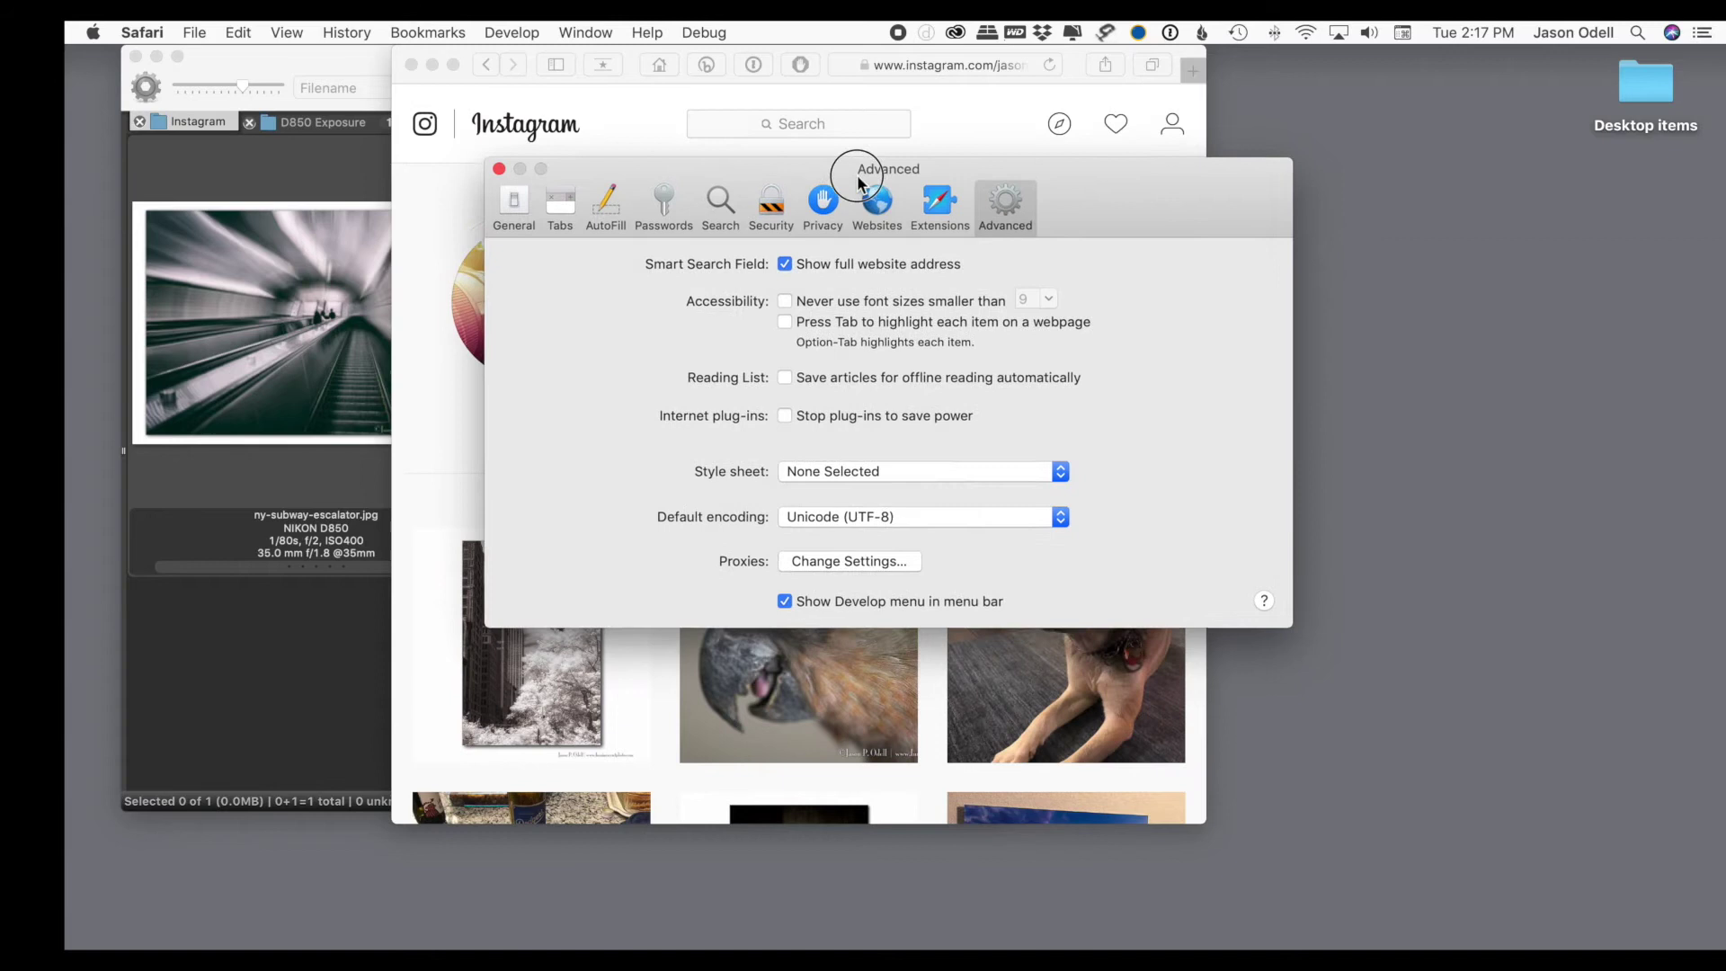
drag(845, 218, 528, 97)
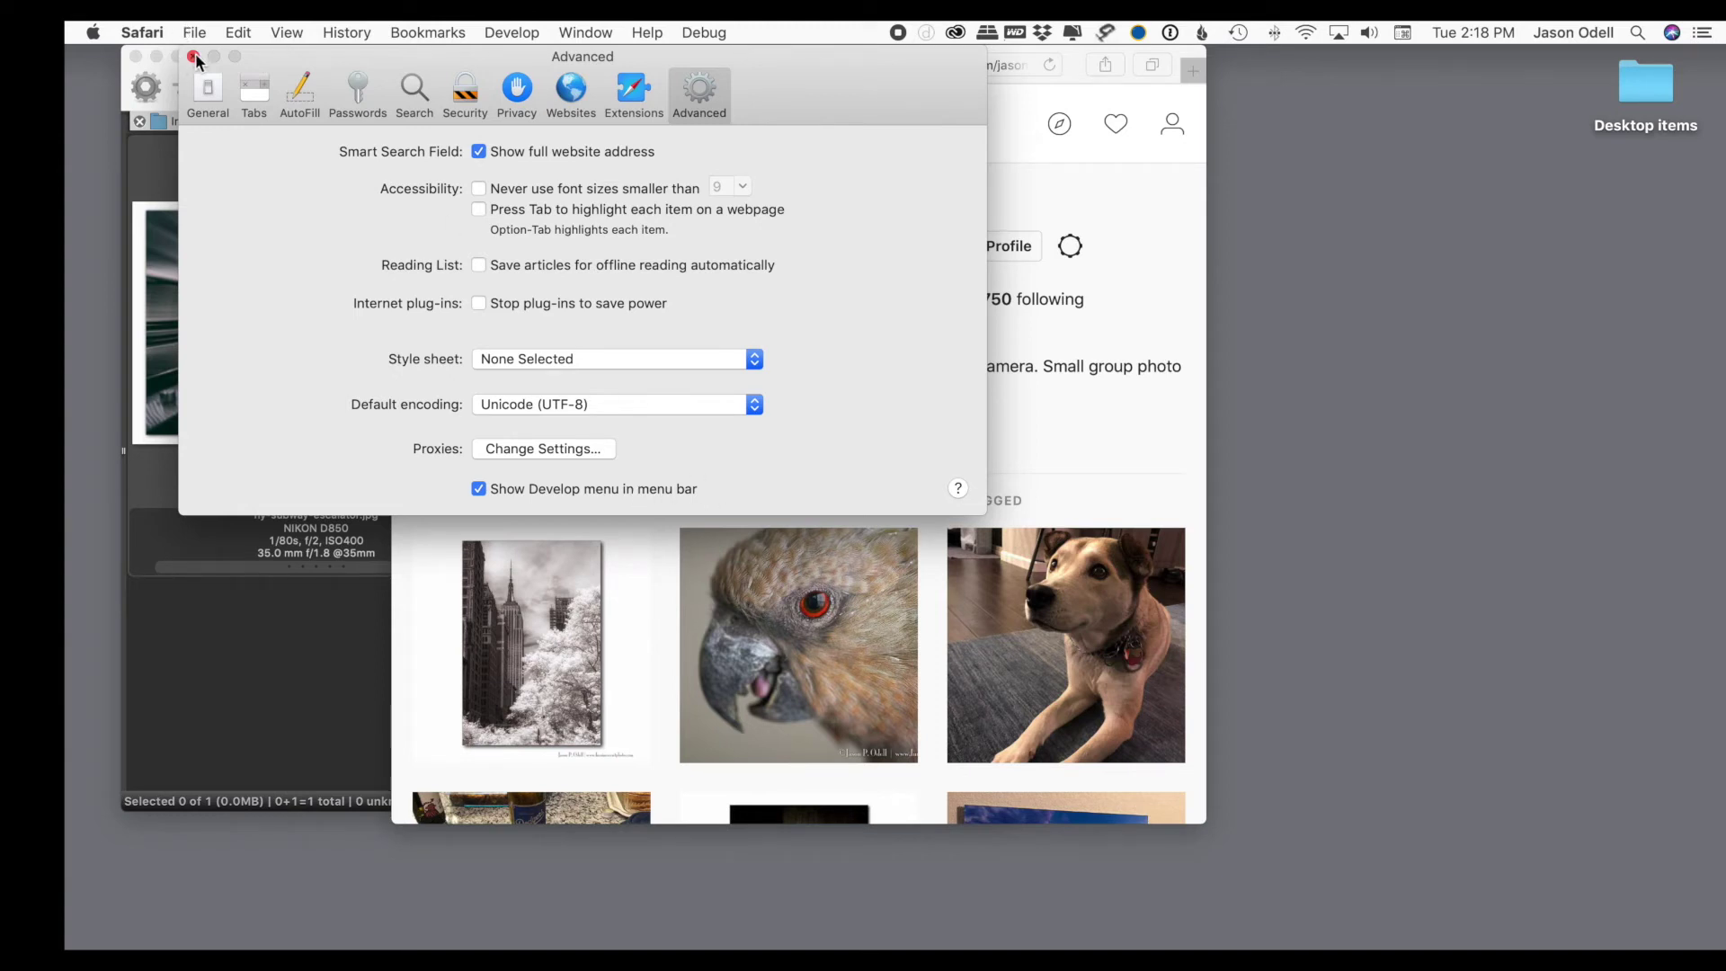
click(193, 57)
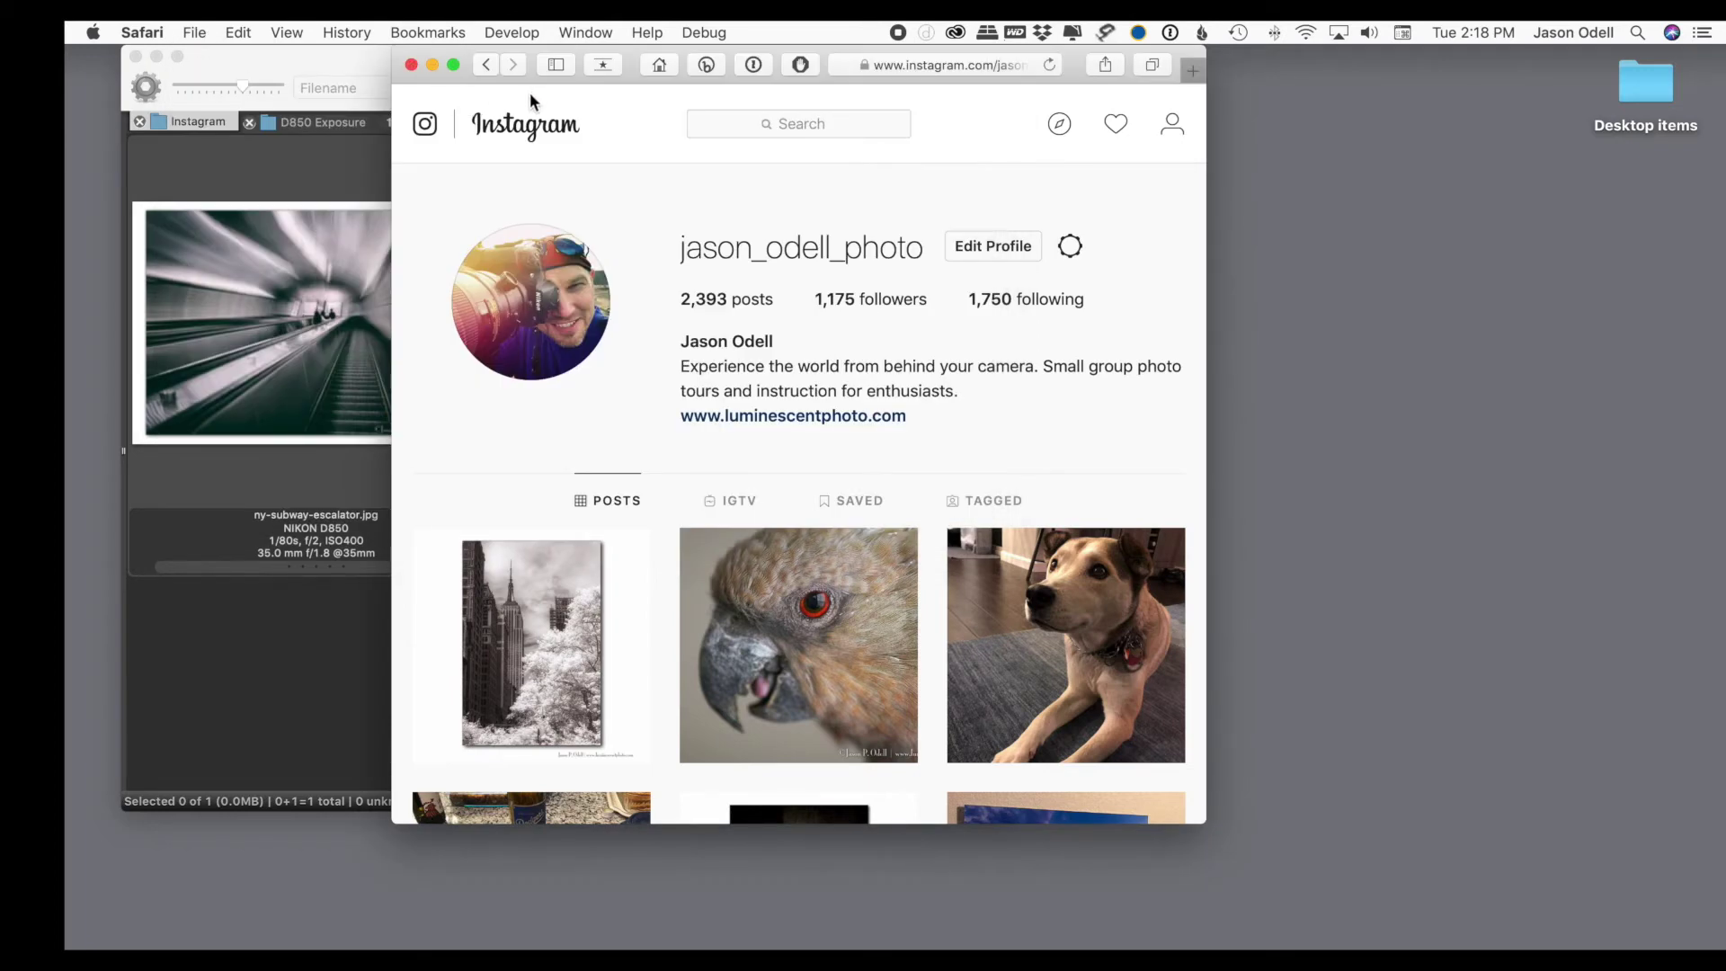
Set Safari's user agent to Safari iOS 11.3 iPhone and shift the window left.
click(509, 32)
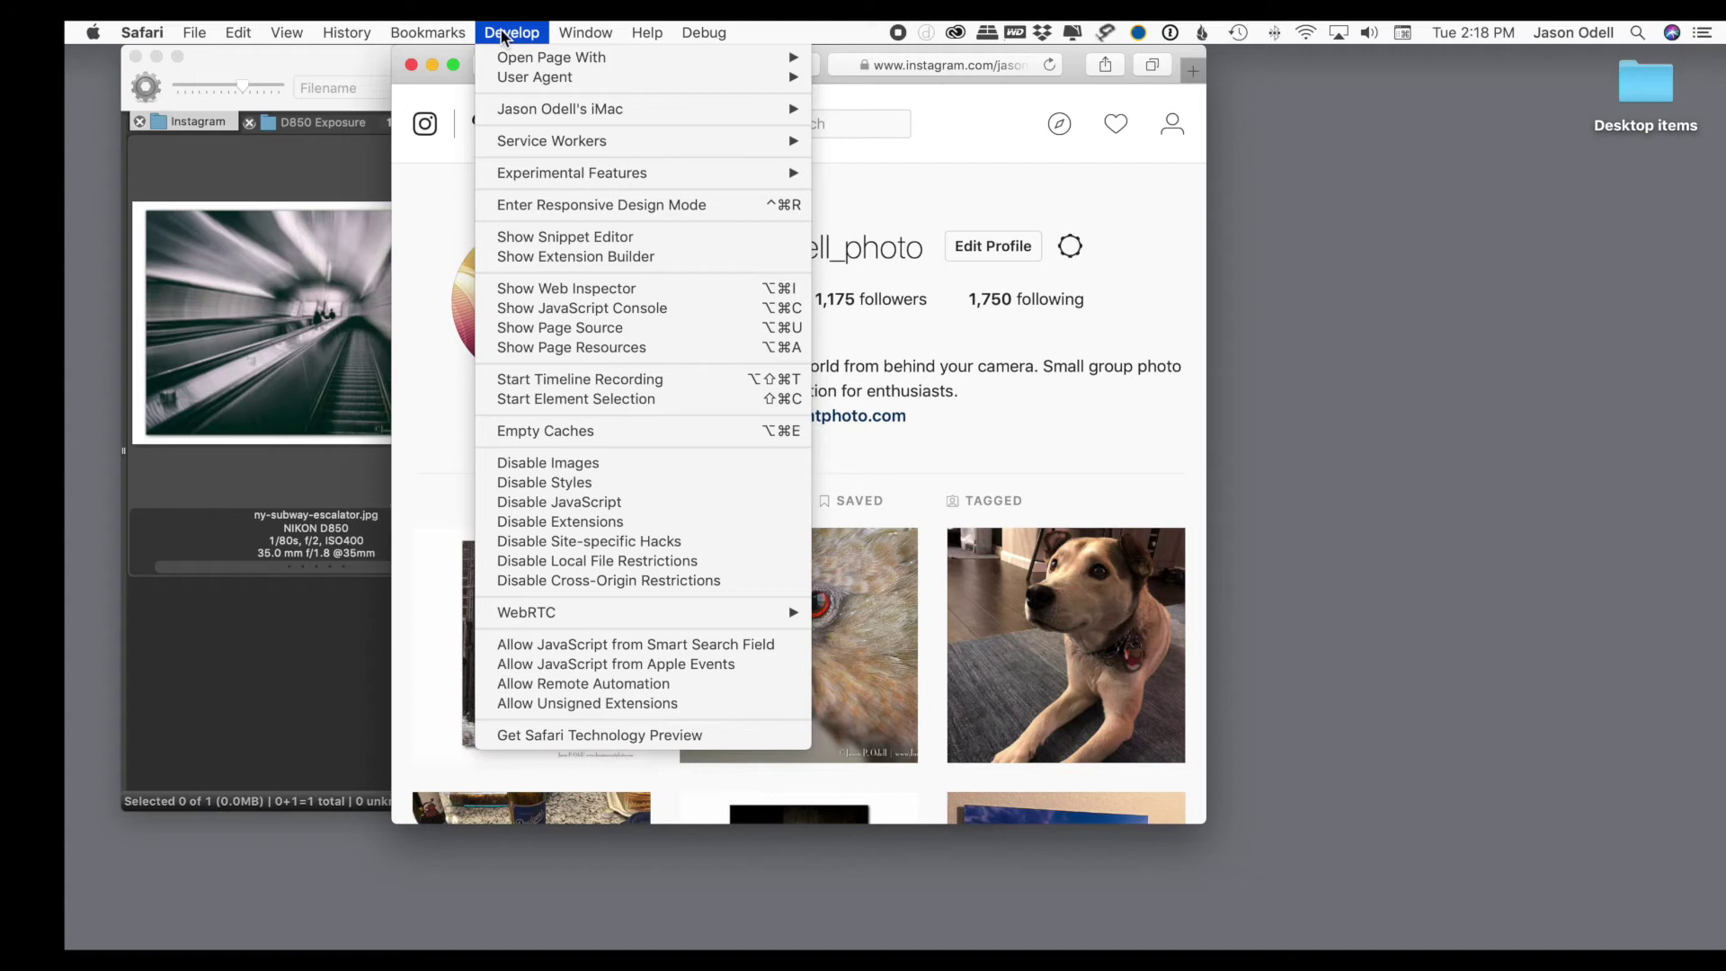
mouse_move(536, 78)
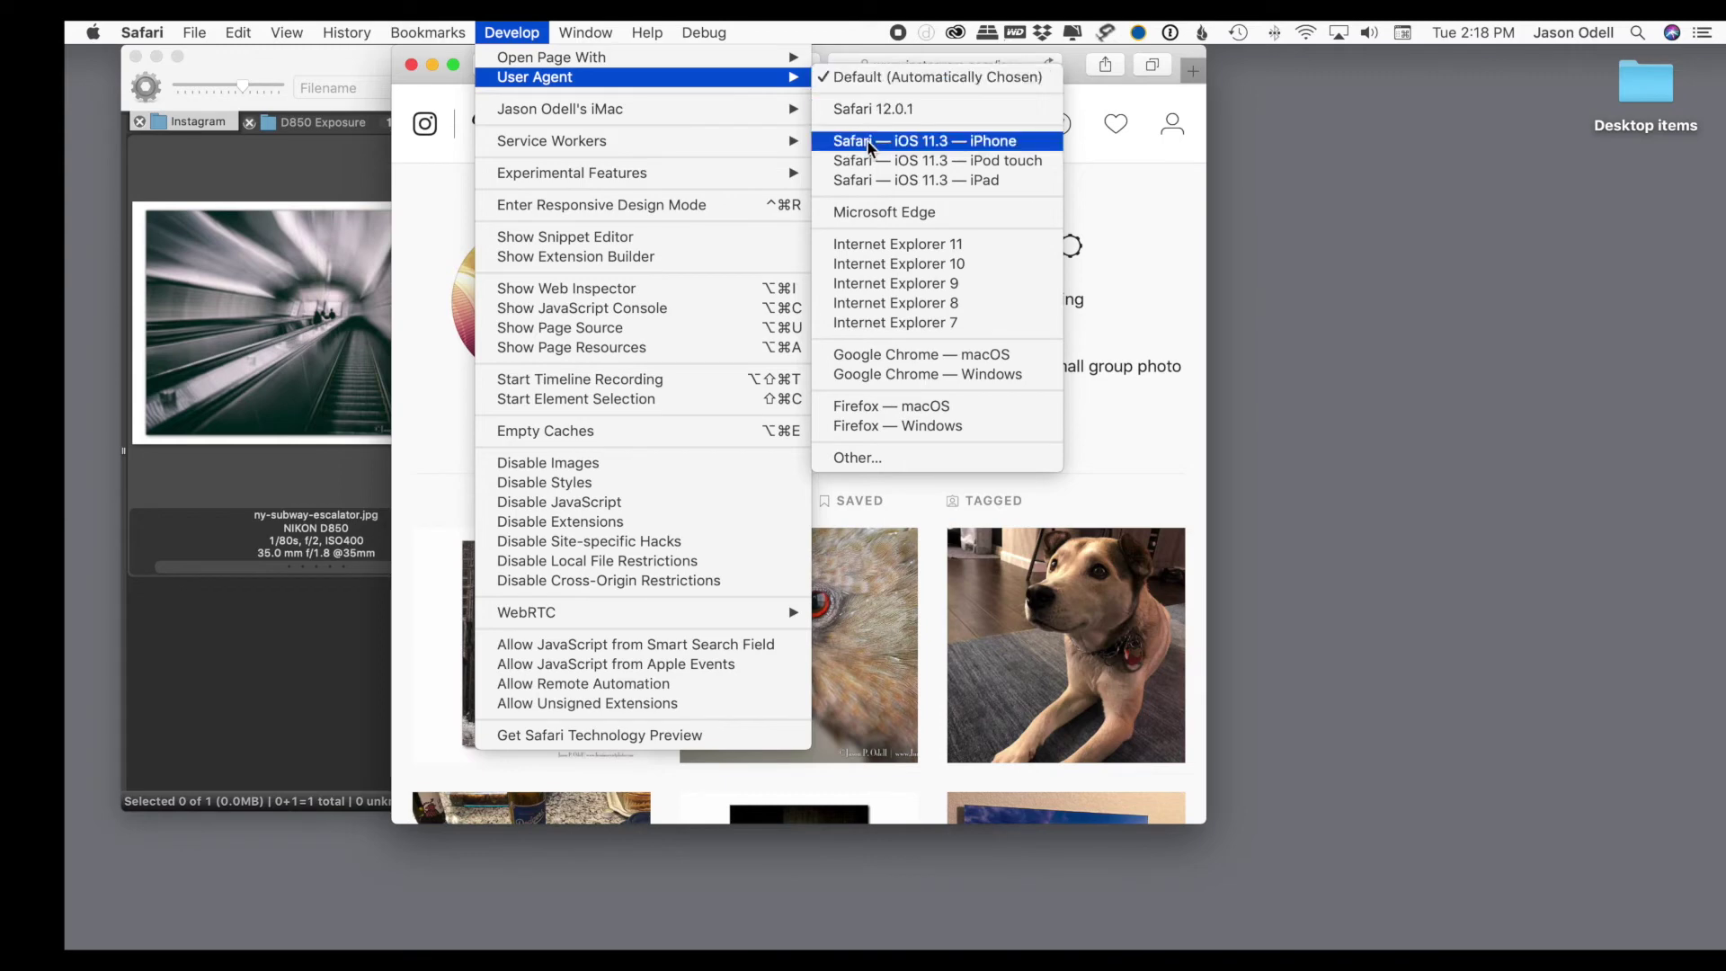
click(938, 142)
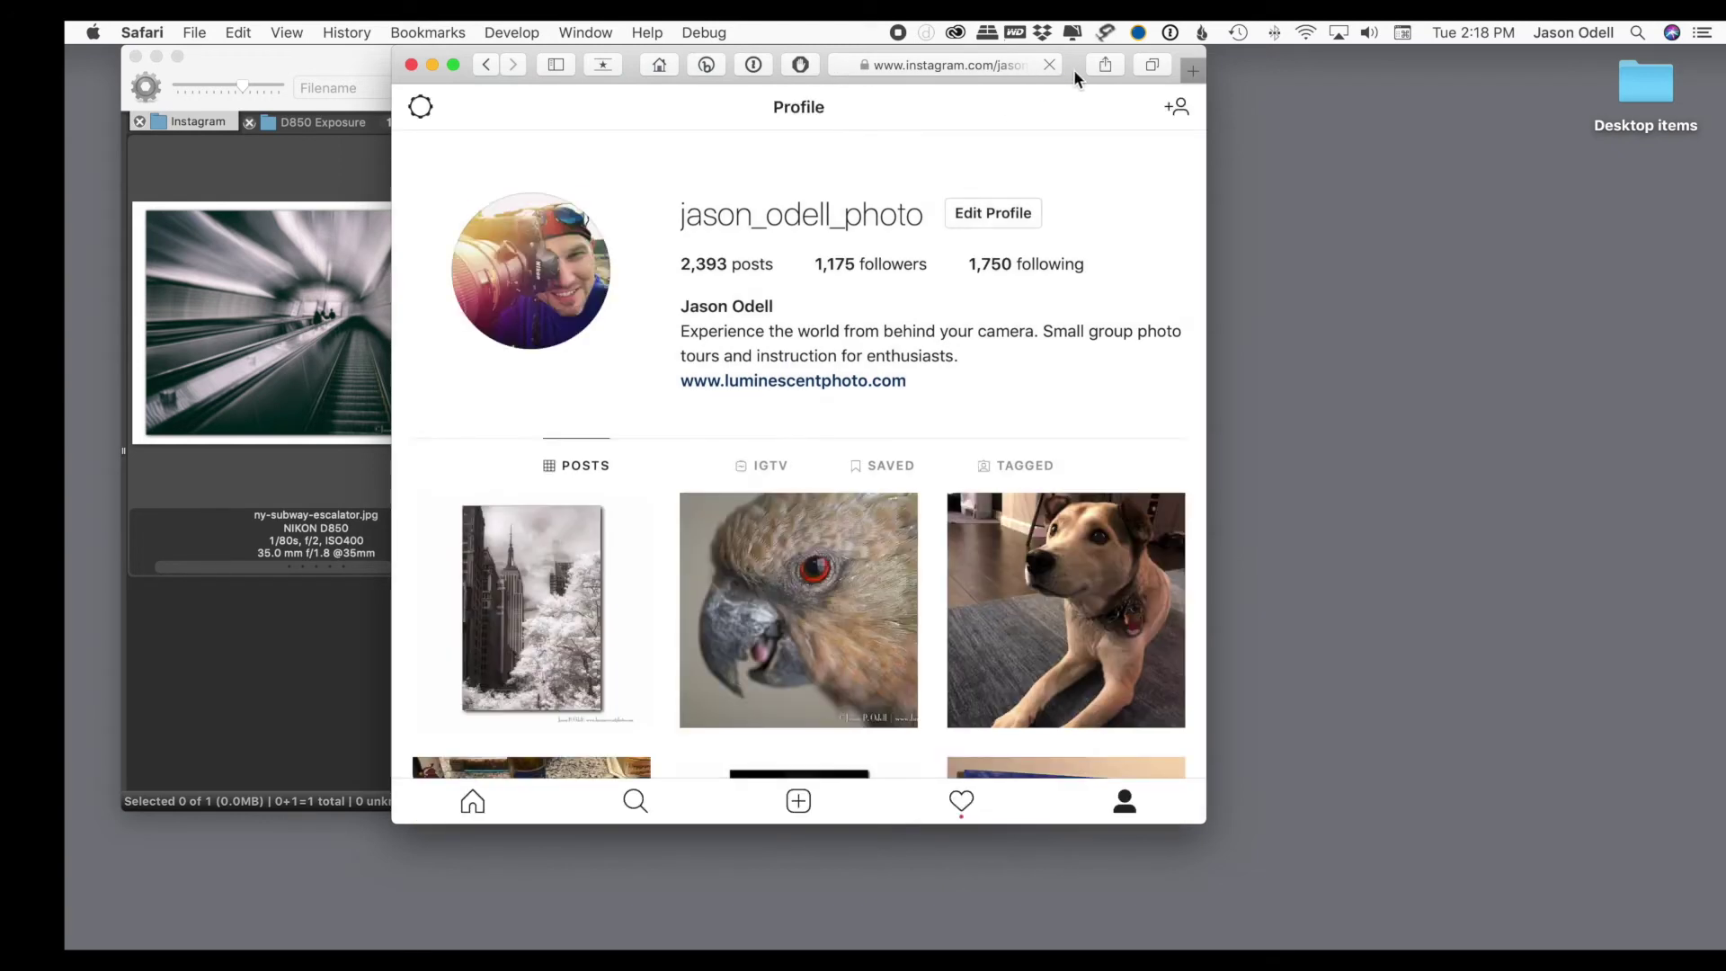
drag(1073, 68, 895, 52)
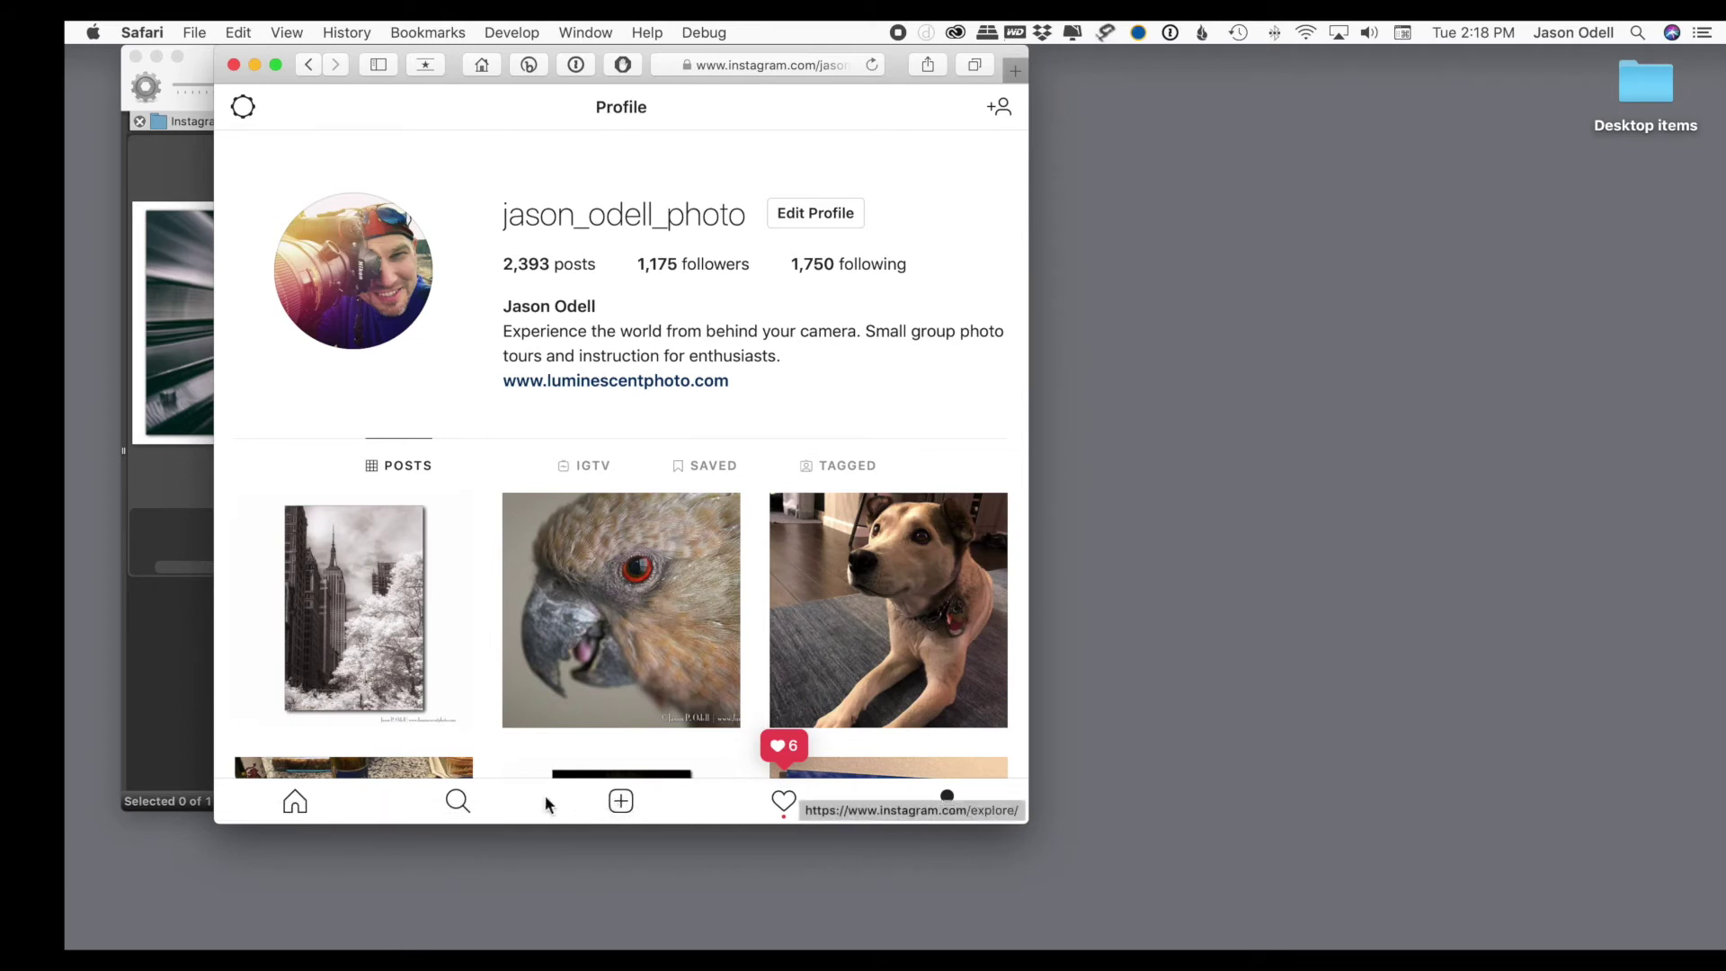
Start a new post with ny-subway-escalator.jpg from the Instagram uploads folder.
click(622, 799)
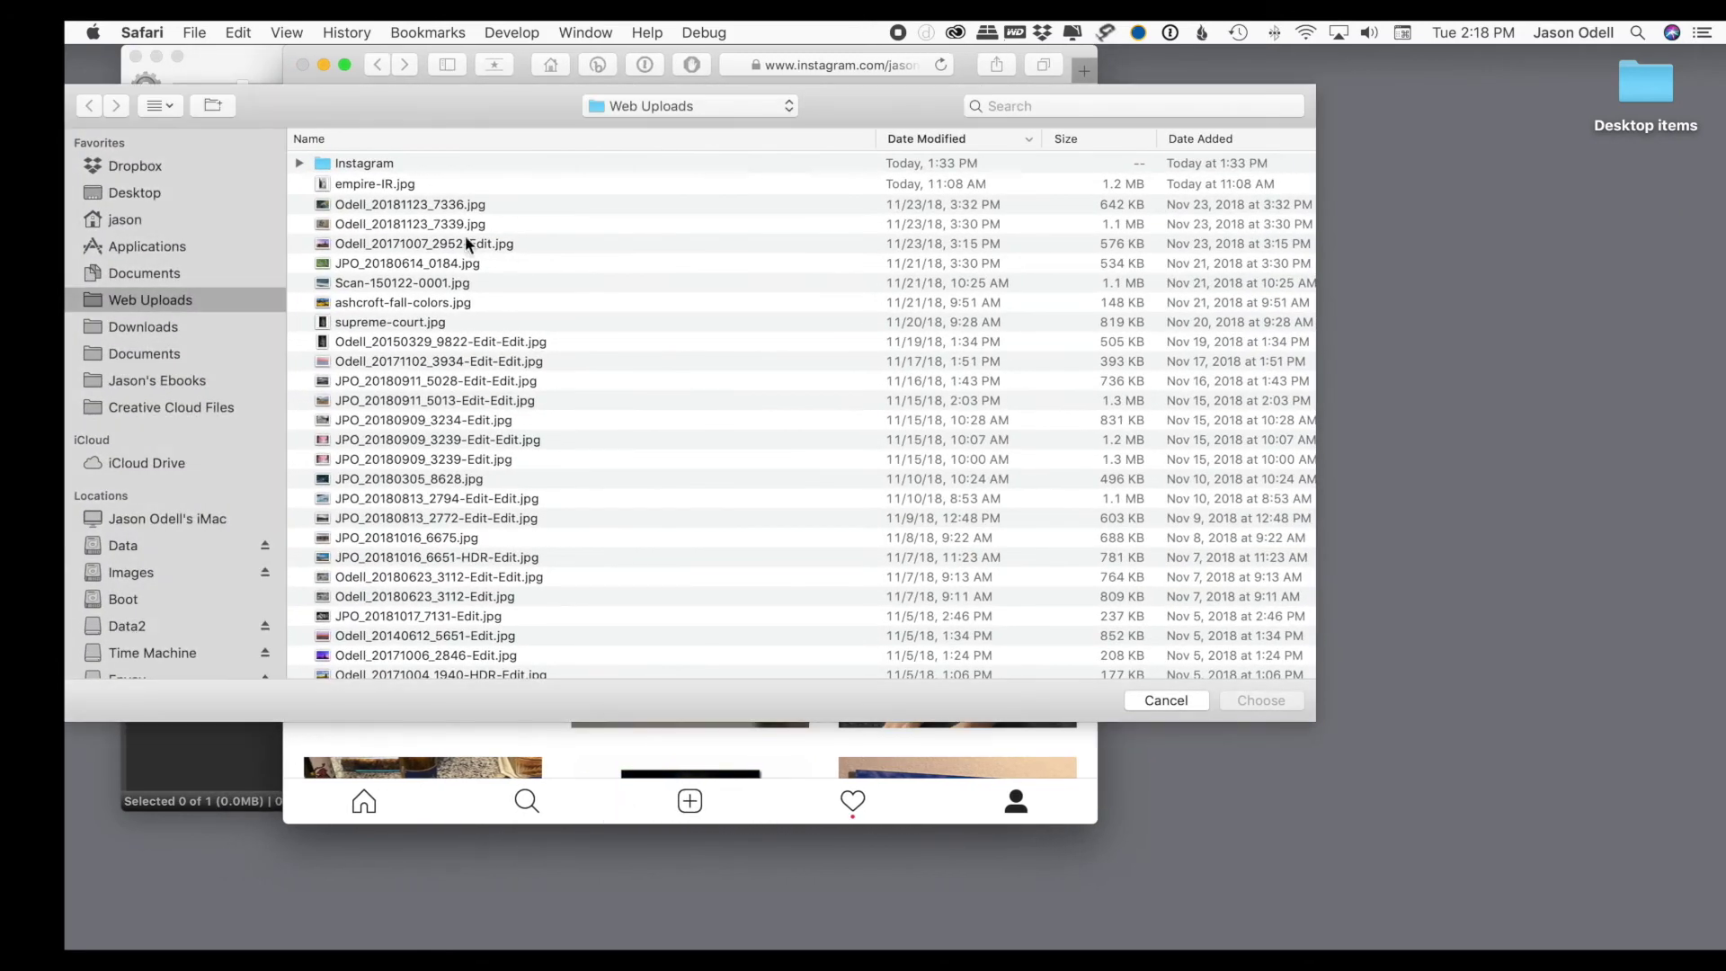
double_click(321, 164)
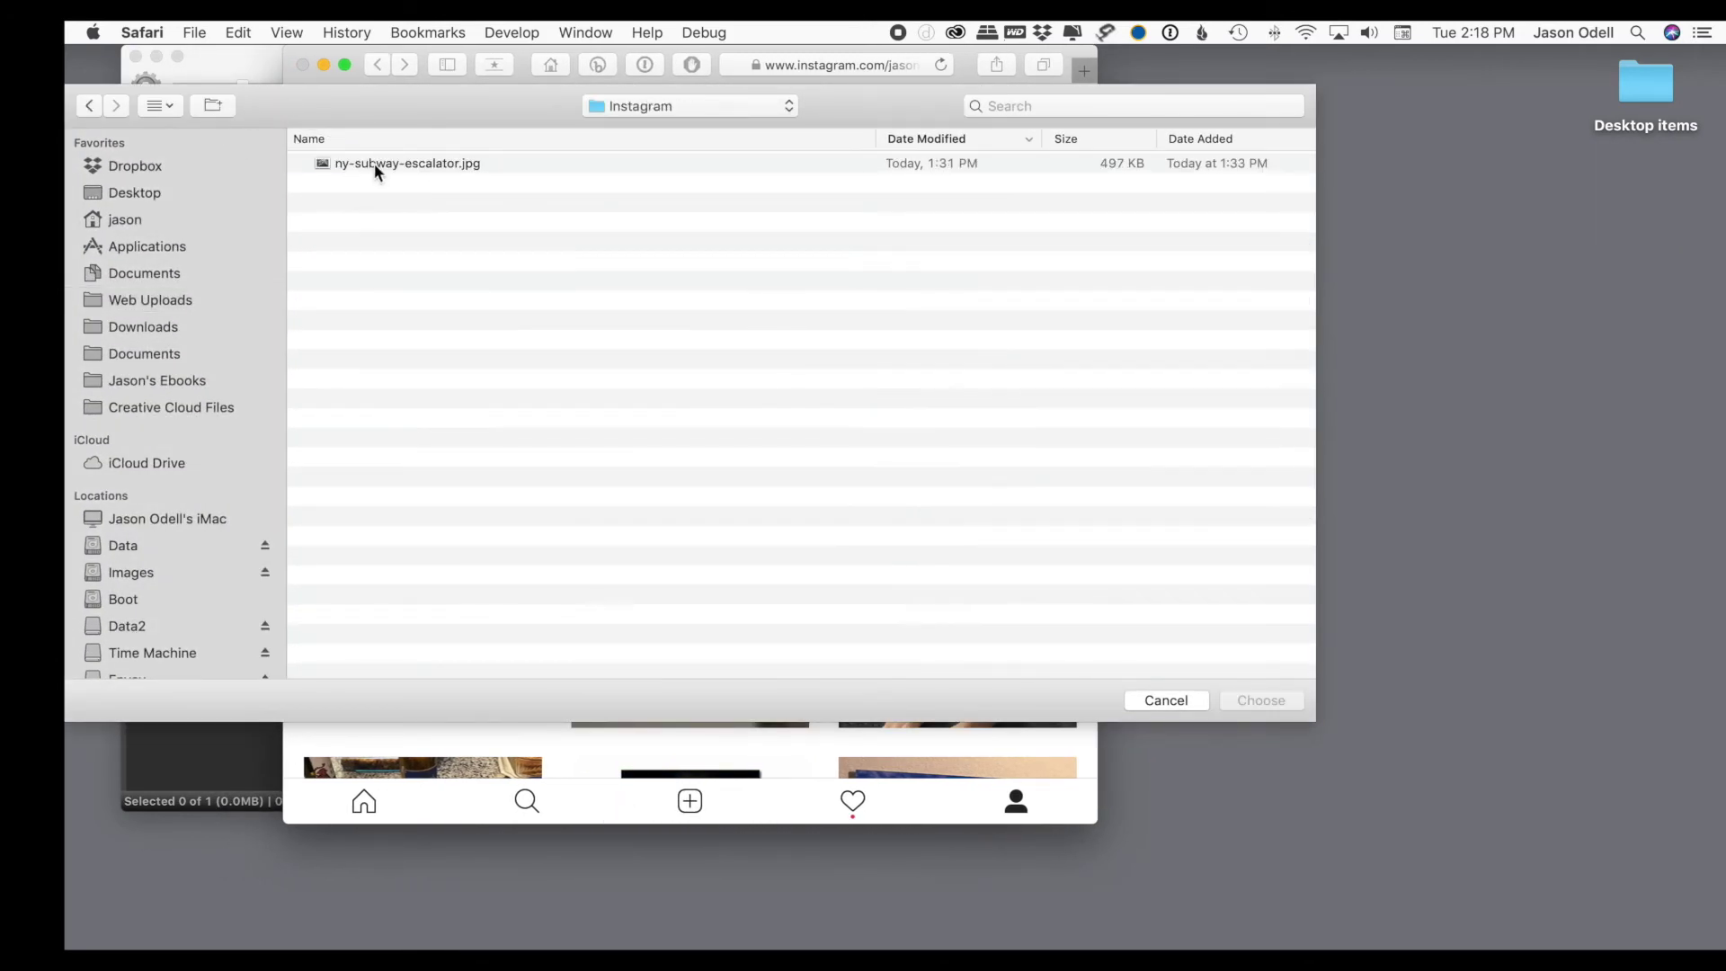
click(376, 167)
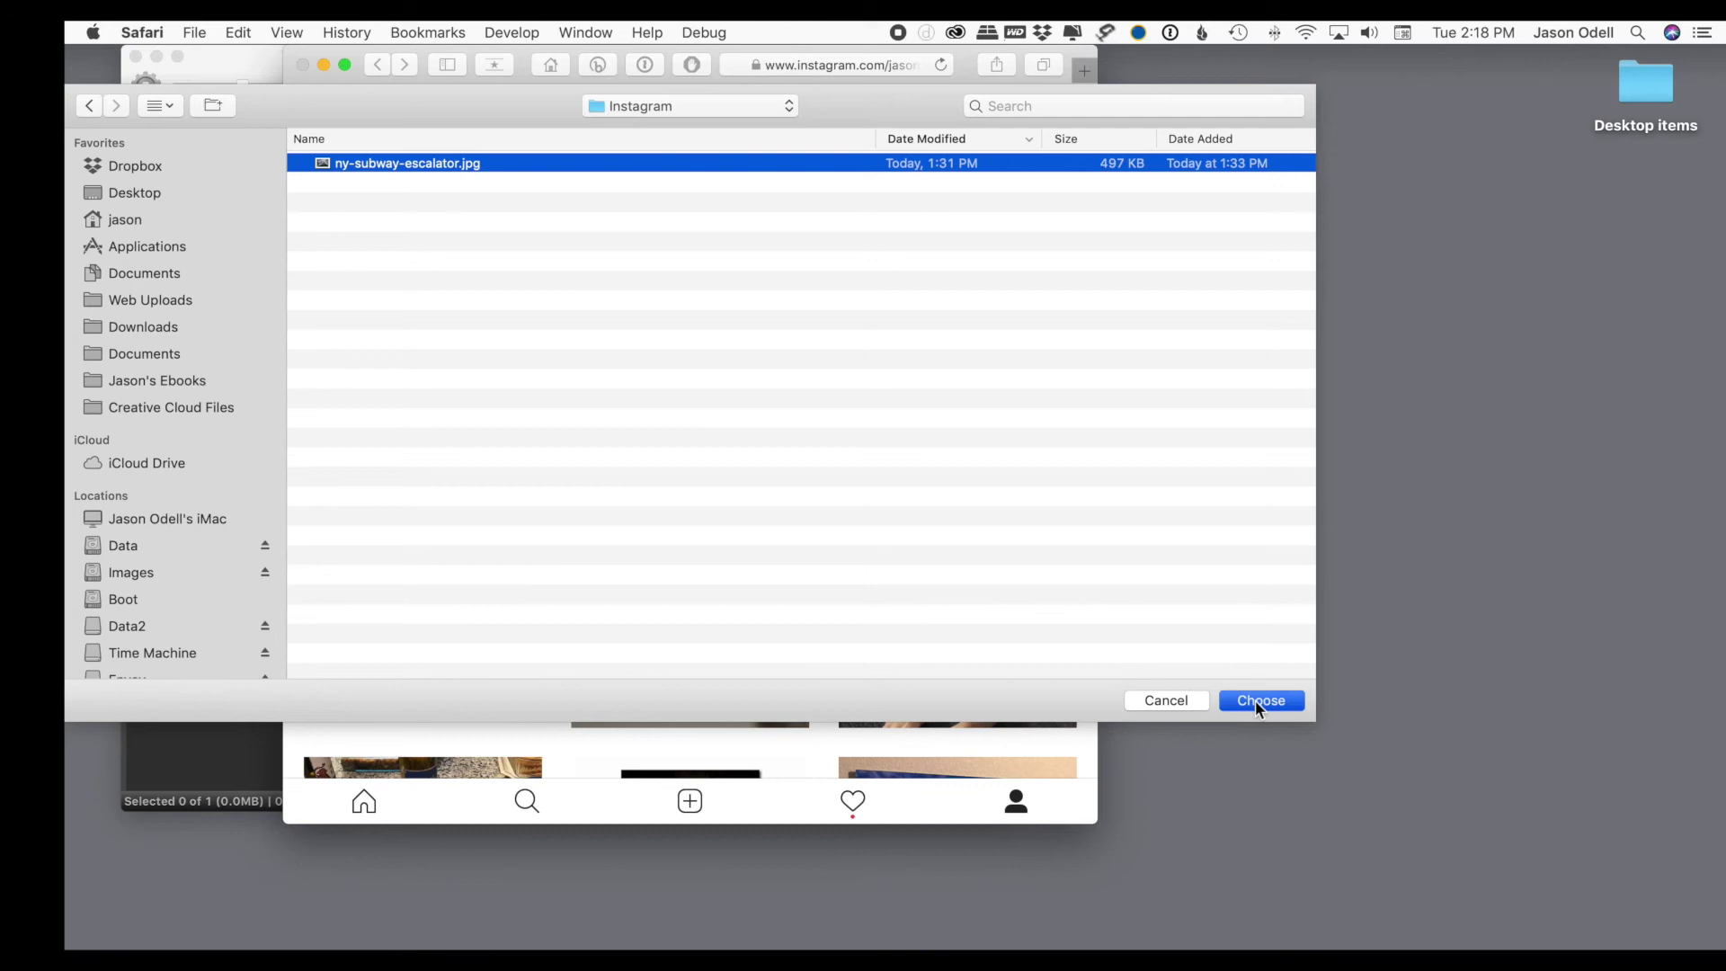
click(1255, 702)
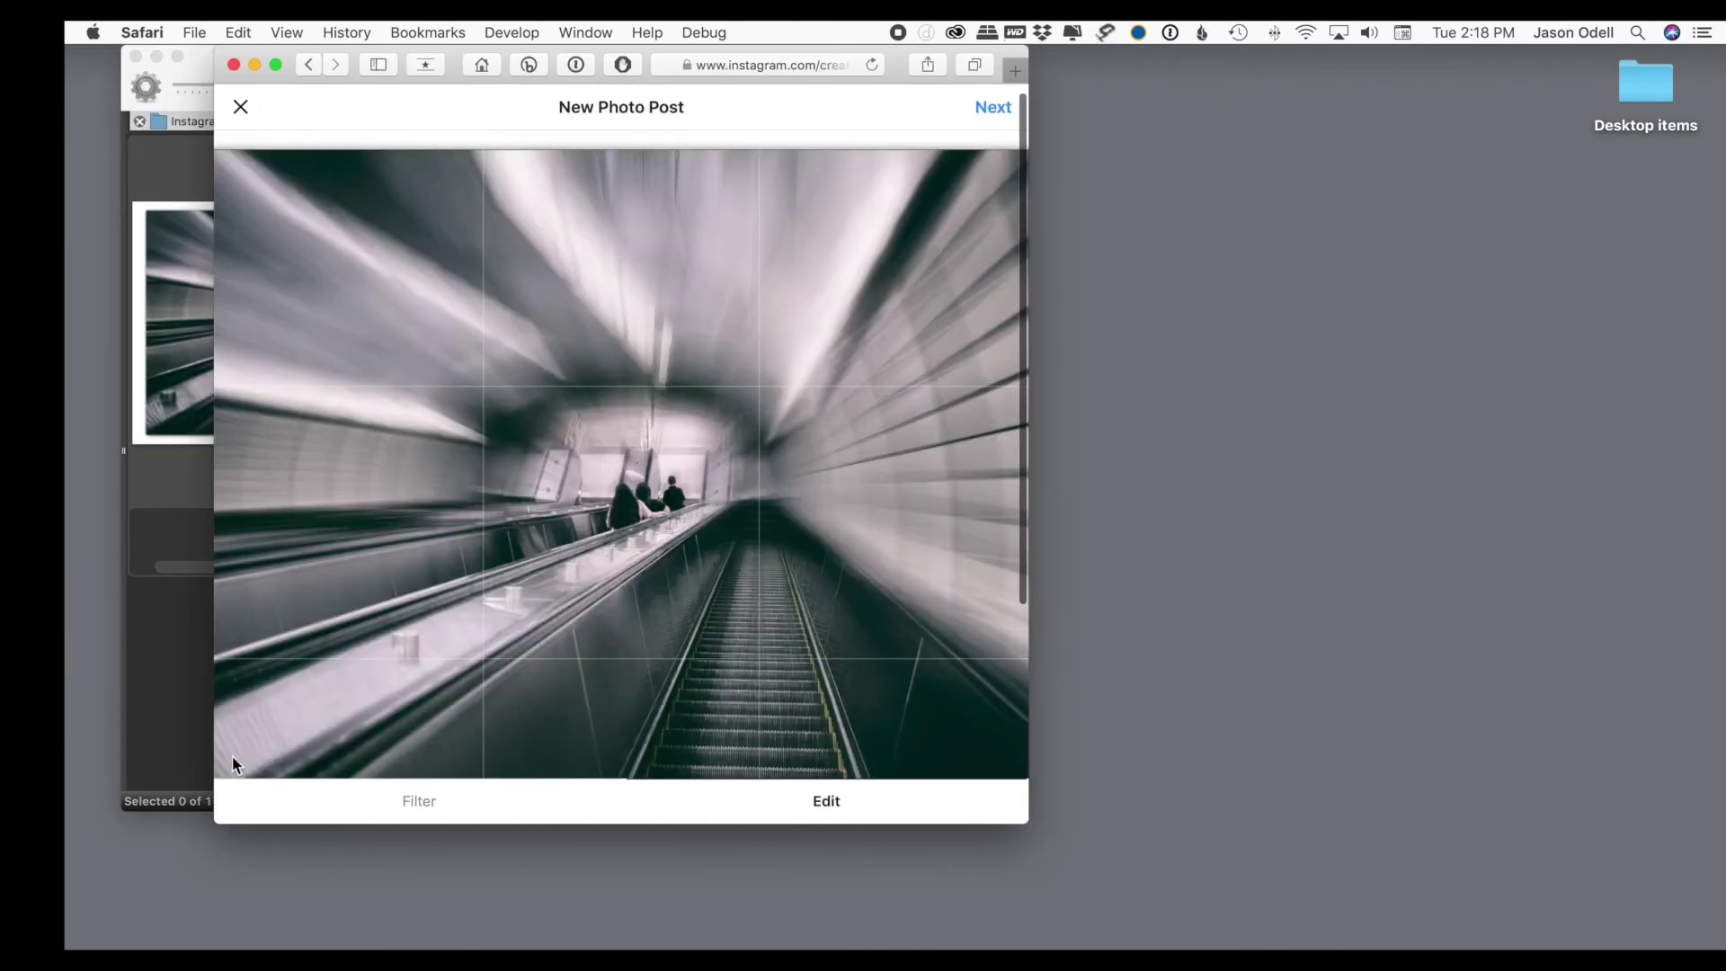
Expand the photo to its full uncropped frame and continue to the caption screen.
scroll(593, 771, down, 5)
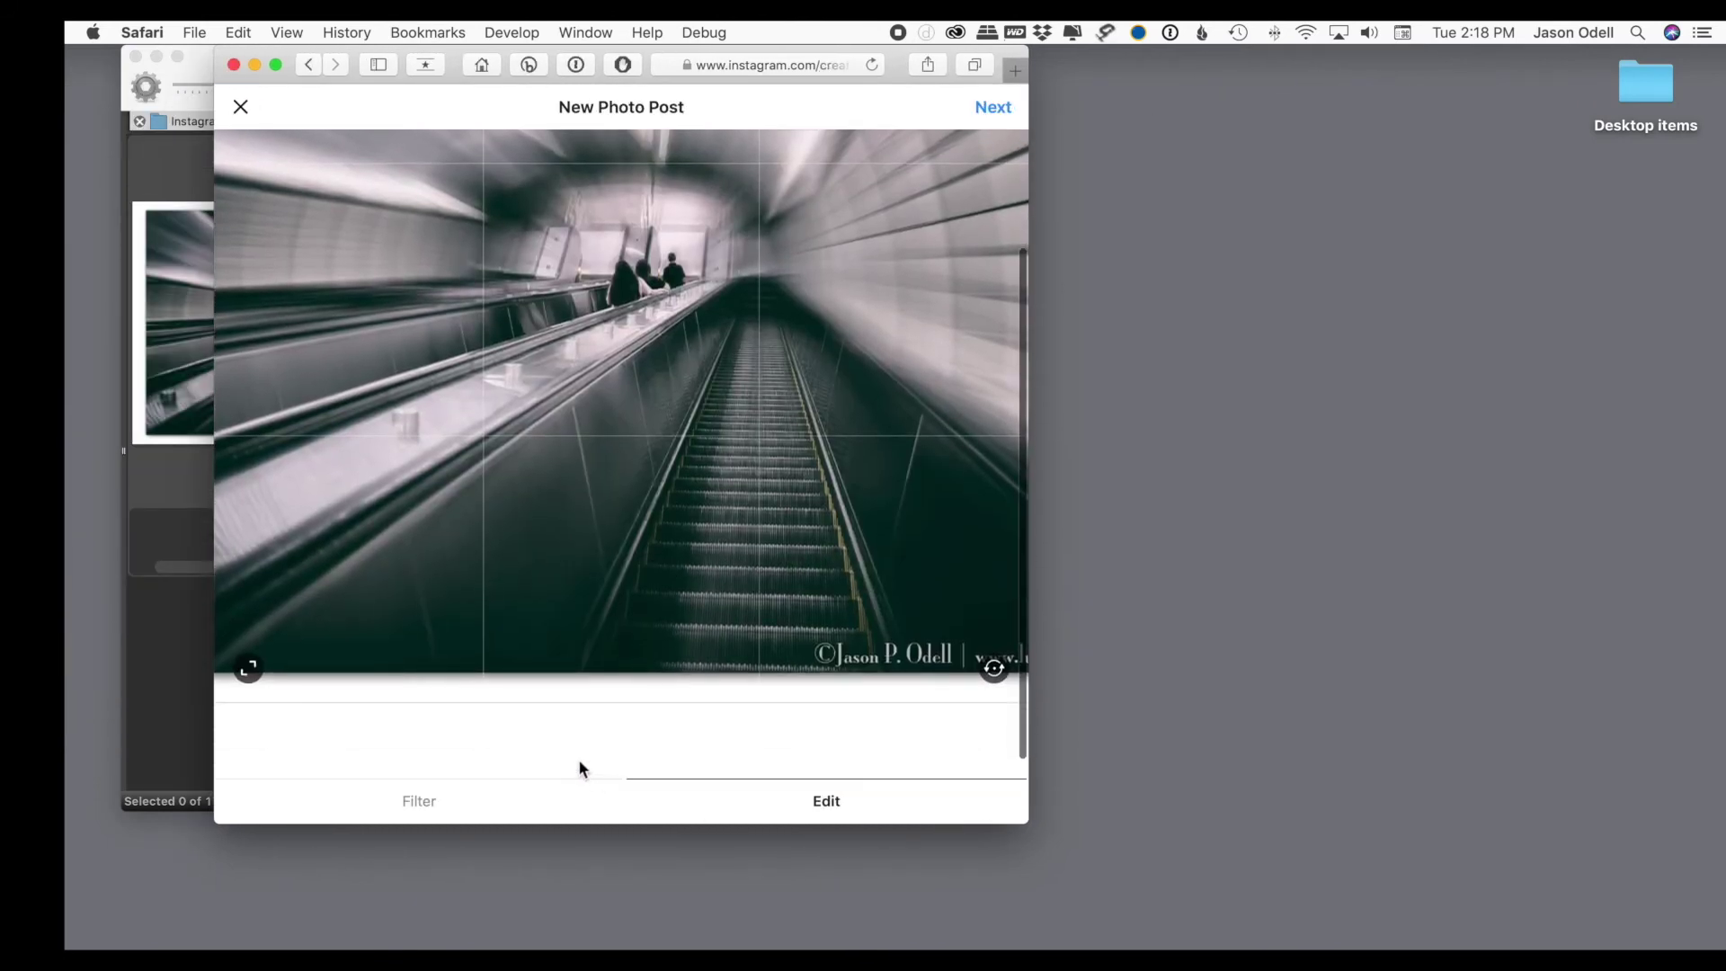
click(245, 667)
scroll(525, 525, up, 3)
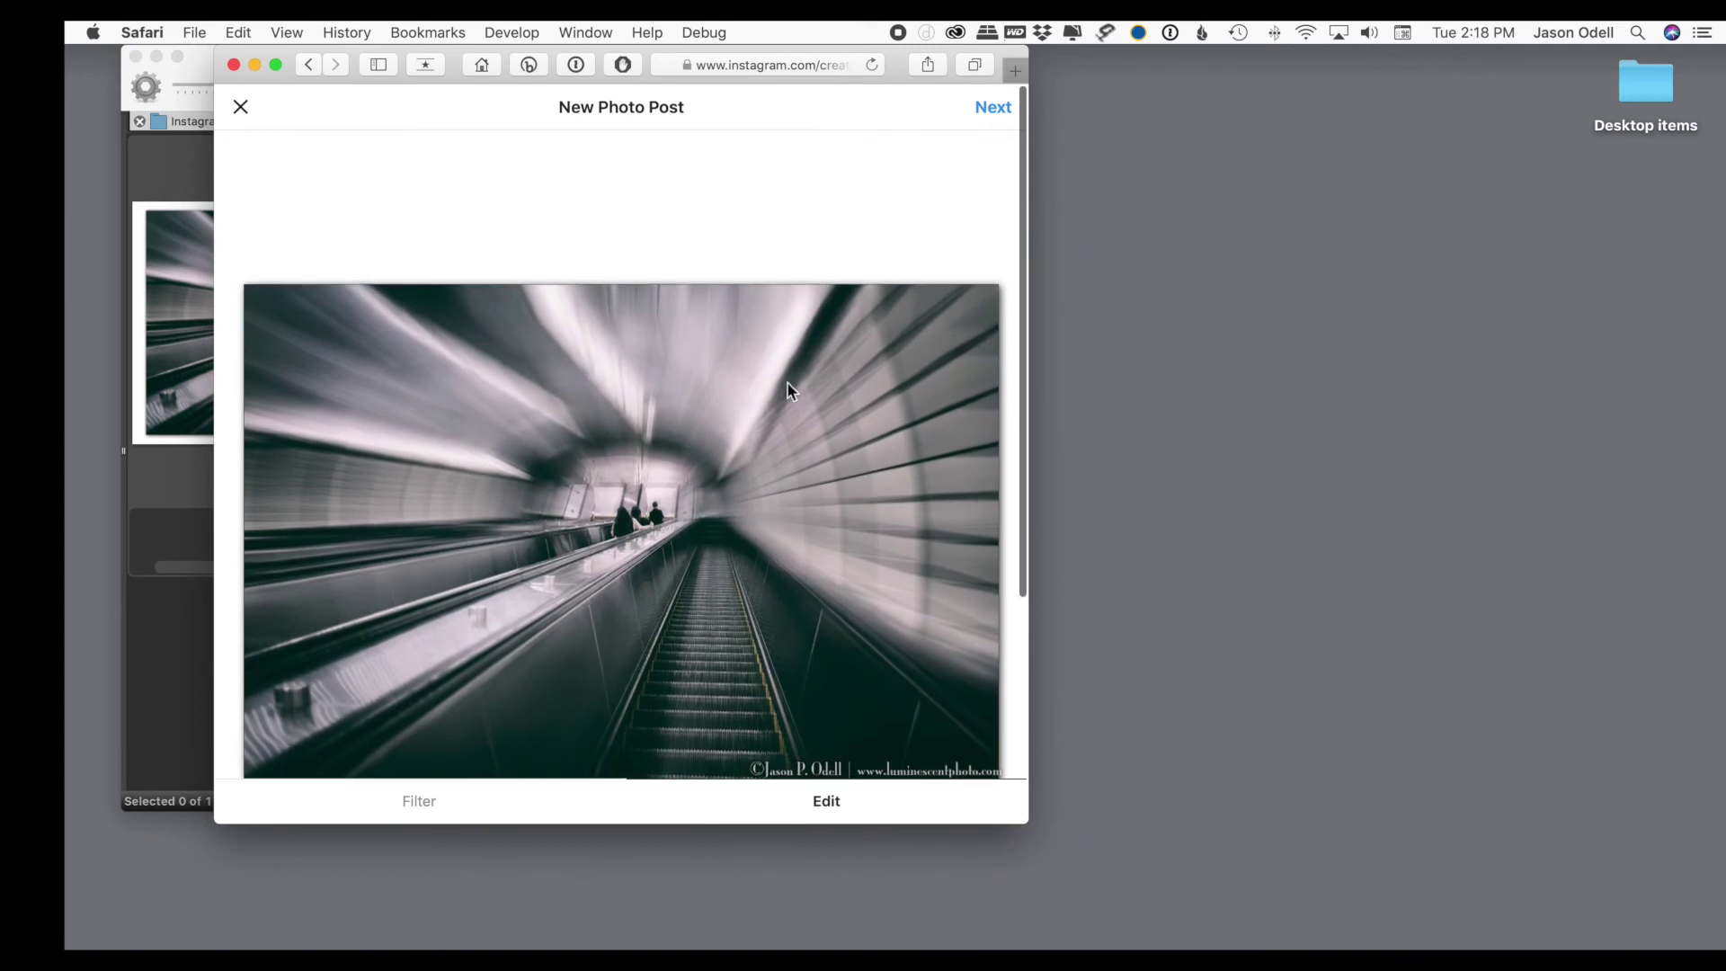
click(986, 108)
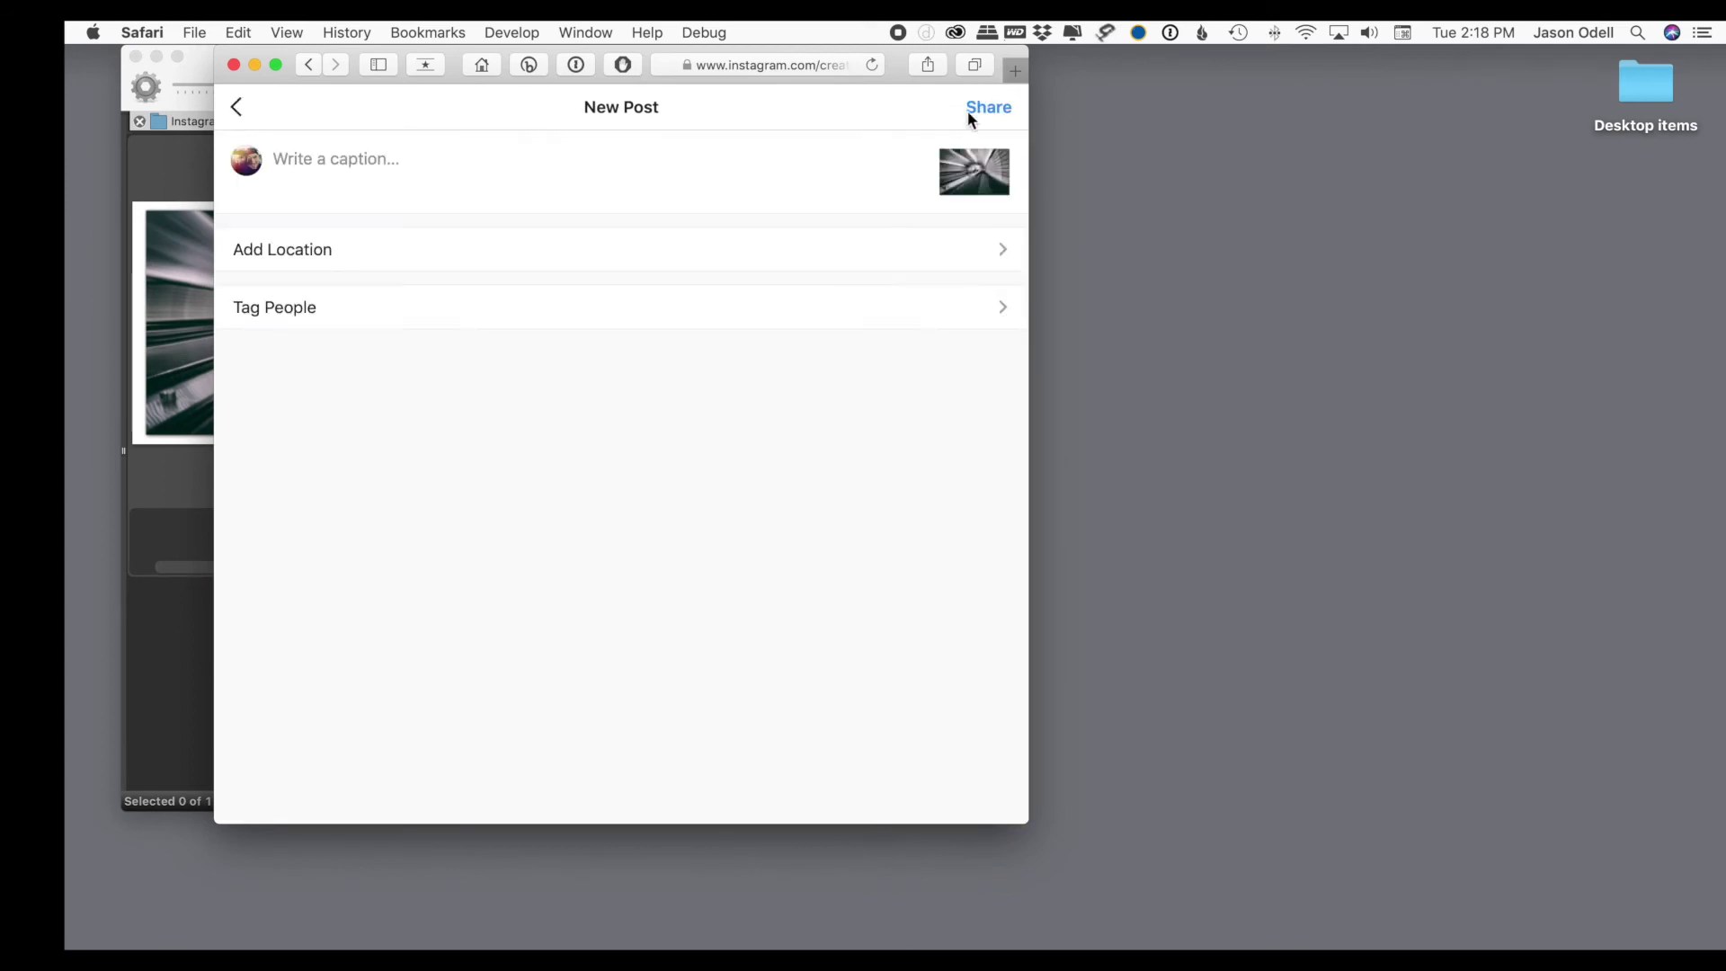
Caption it 'Escalator in NYC #nyc #subway #newyorkcity #instacool #jasonodellphoto' and share the post.
click(452, 179)
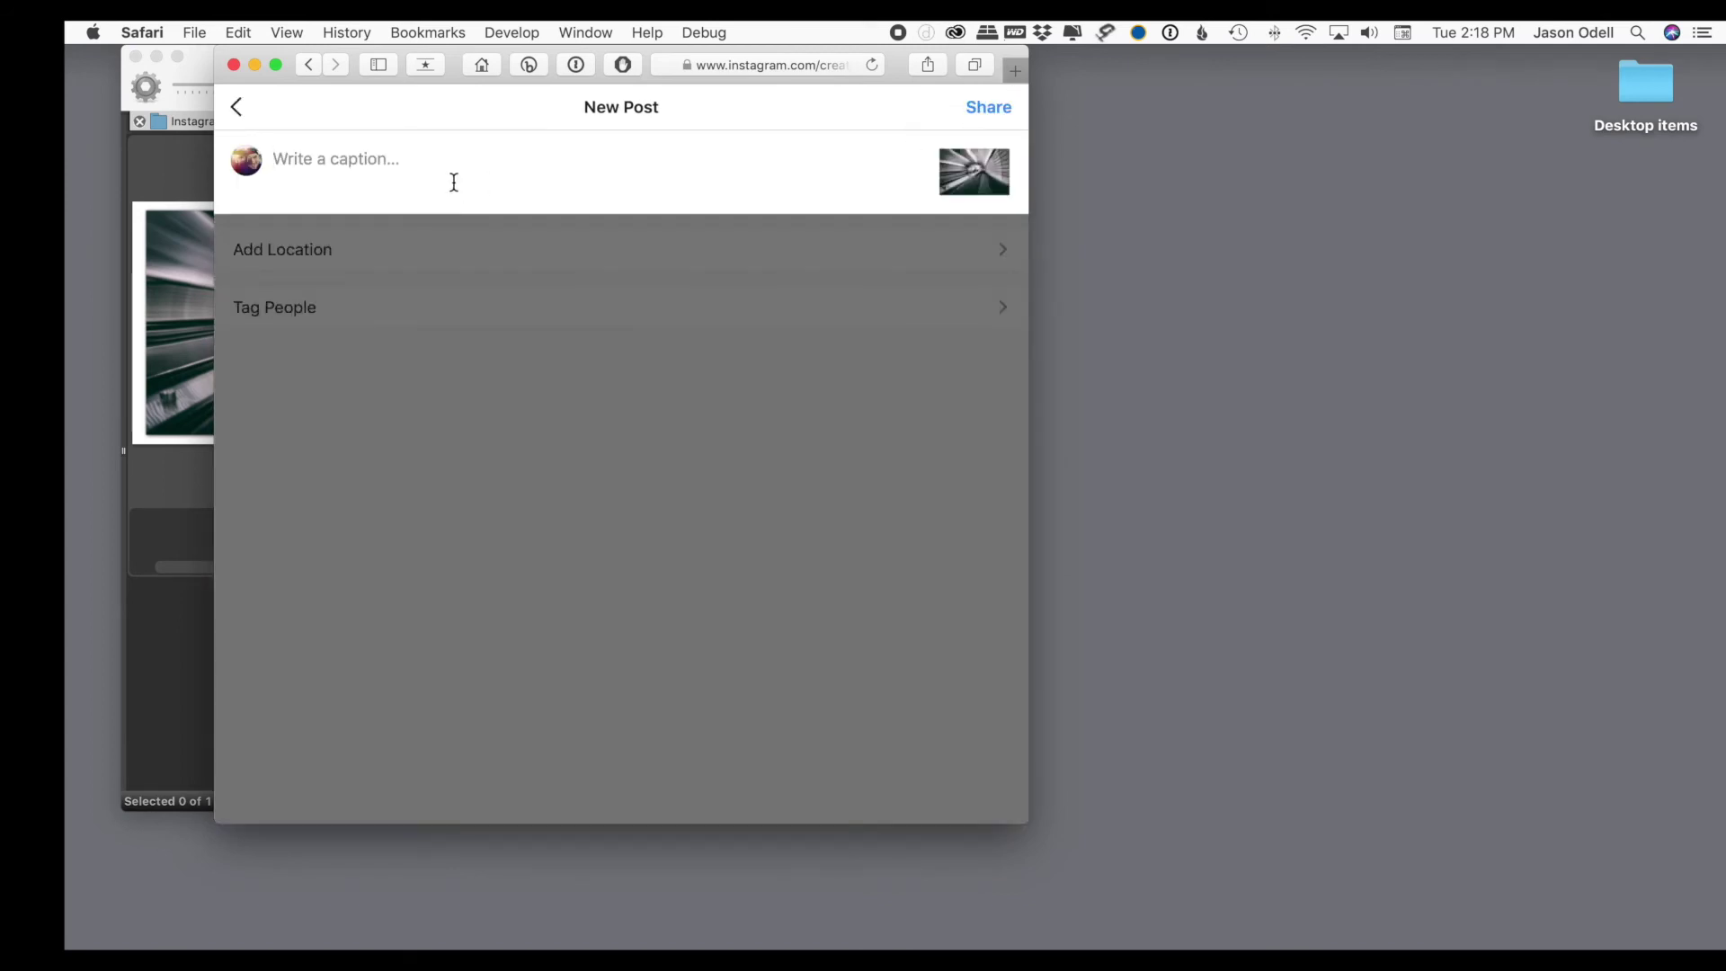
text(Es)
text(calao)
key(BackSpace)
text(t)
text(or in NY)
text(C #ny)
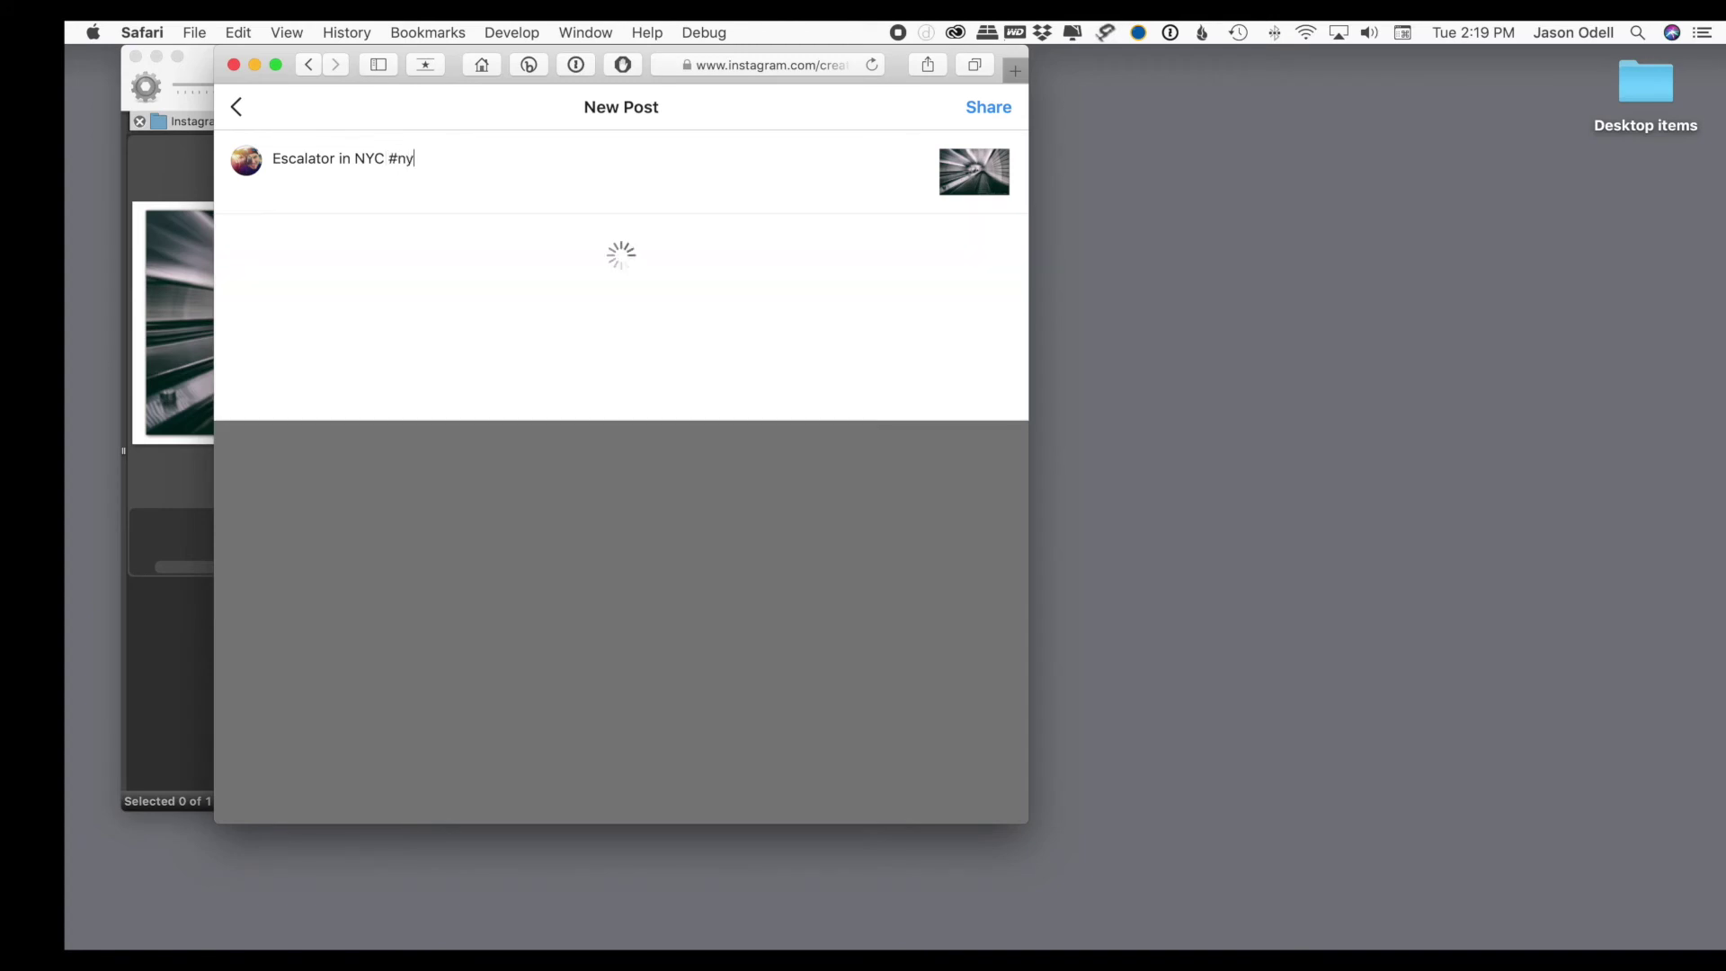
text(c #subwa)
text(y #ne)
text(wyorkcity)
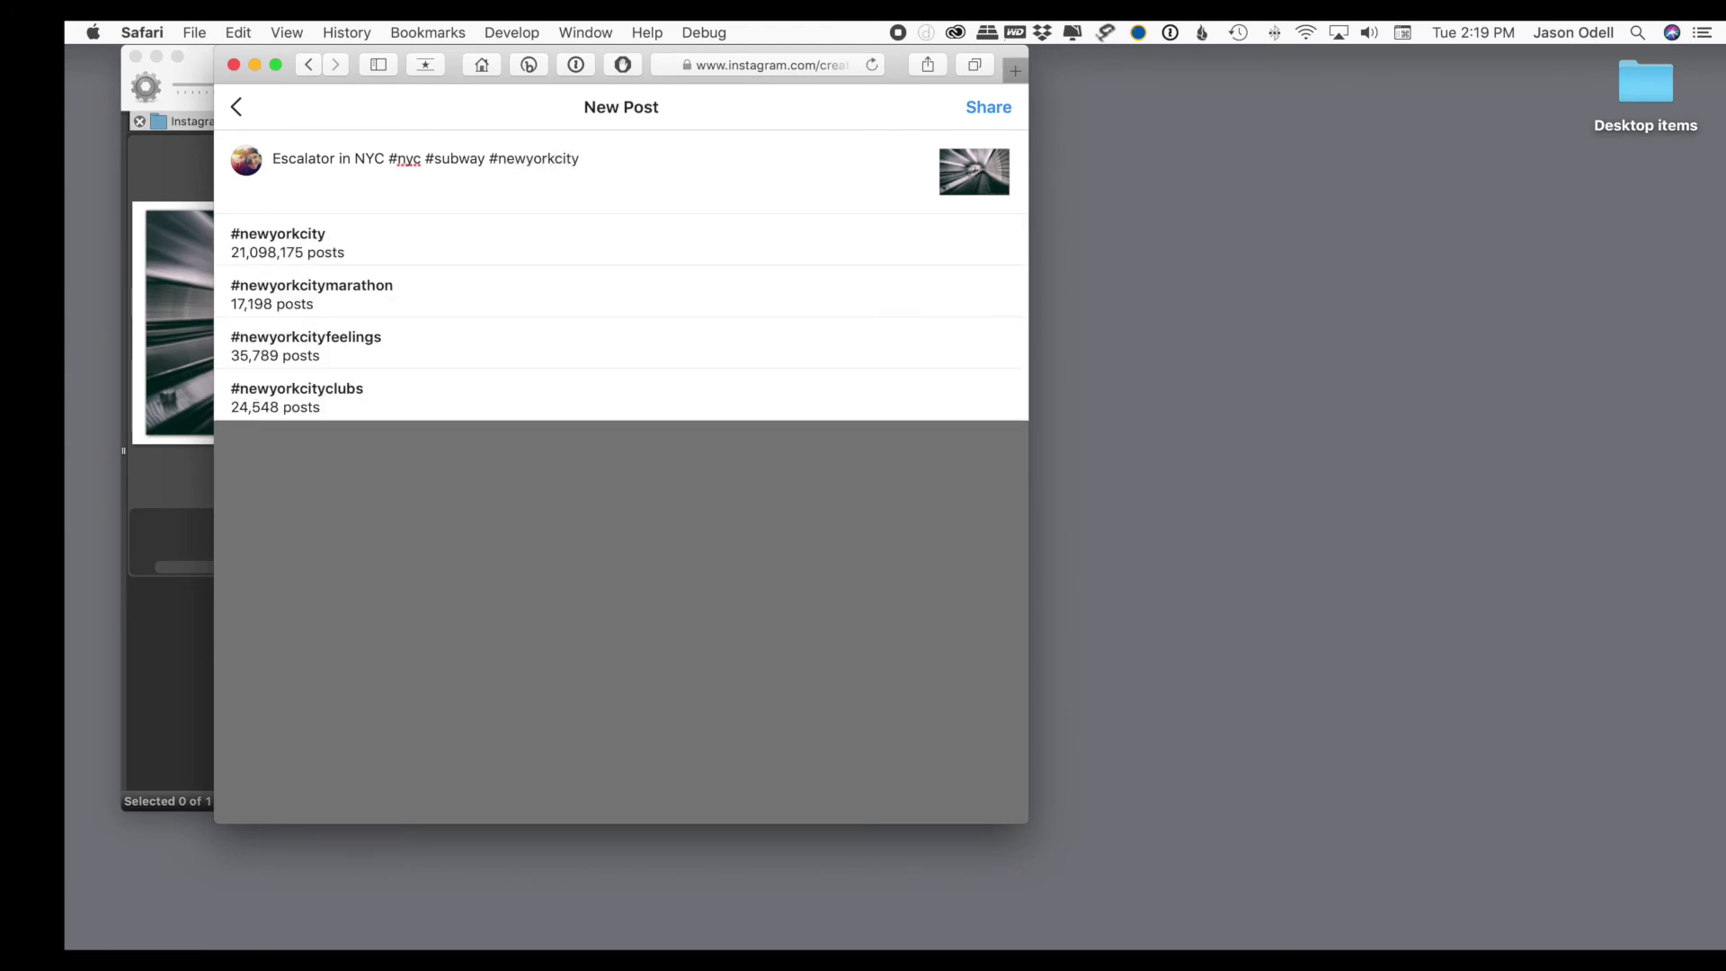
text( #)
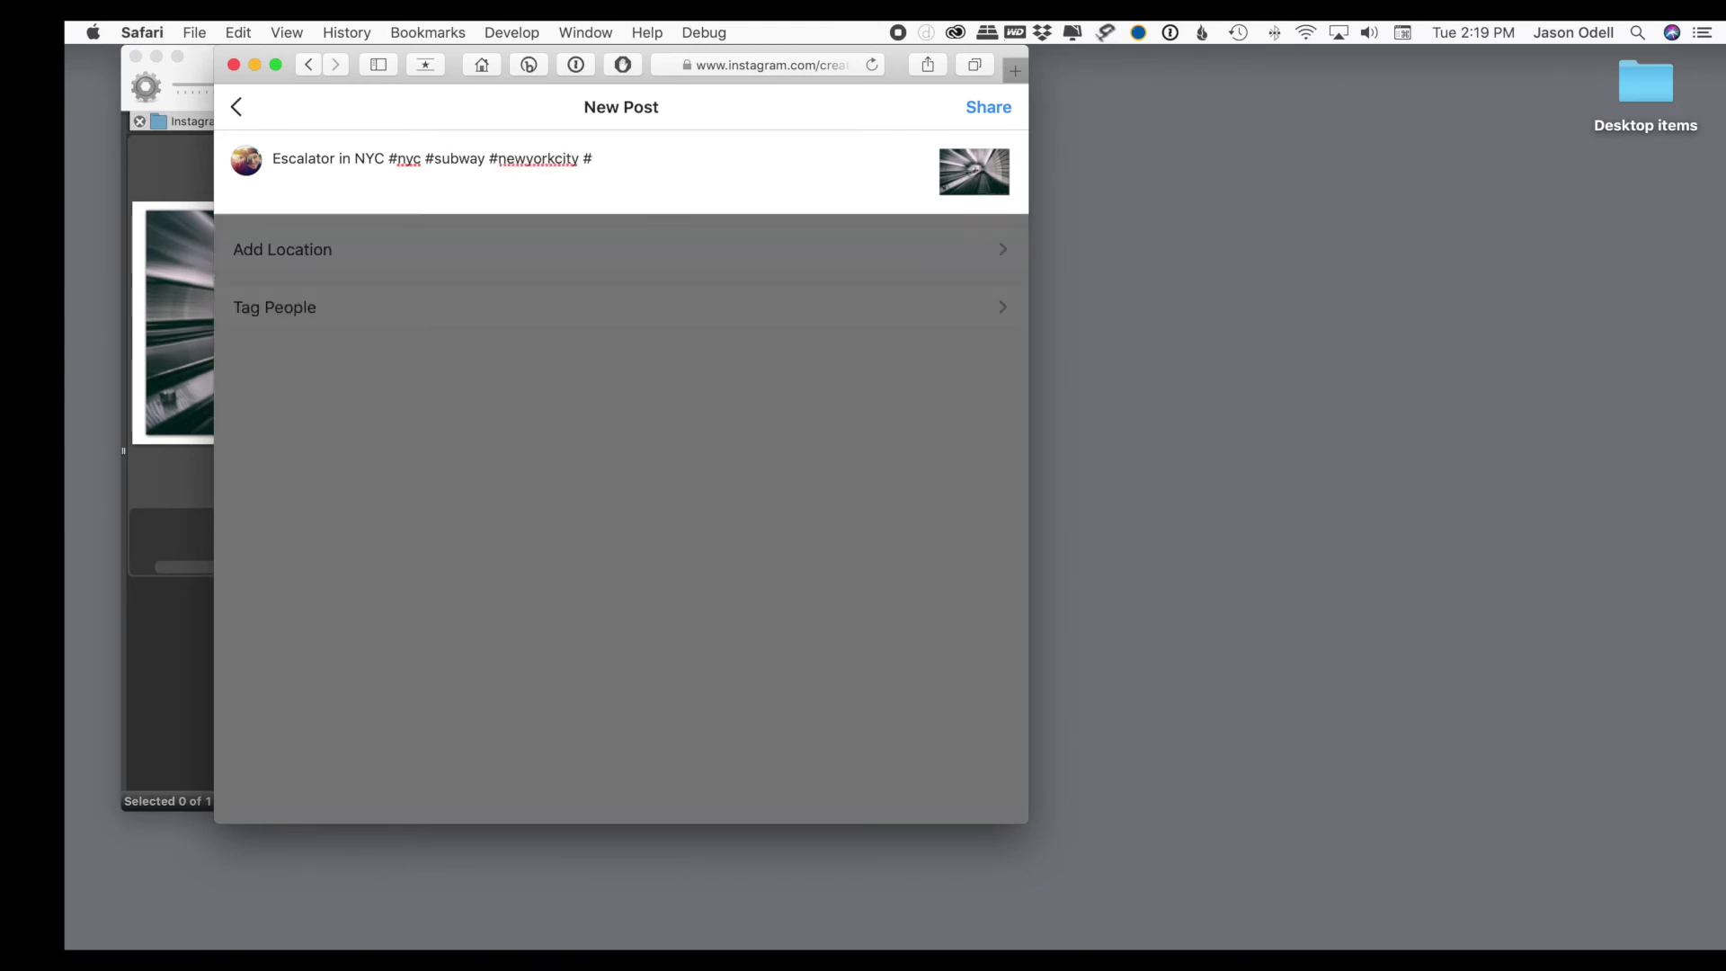
text(instacoo)
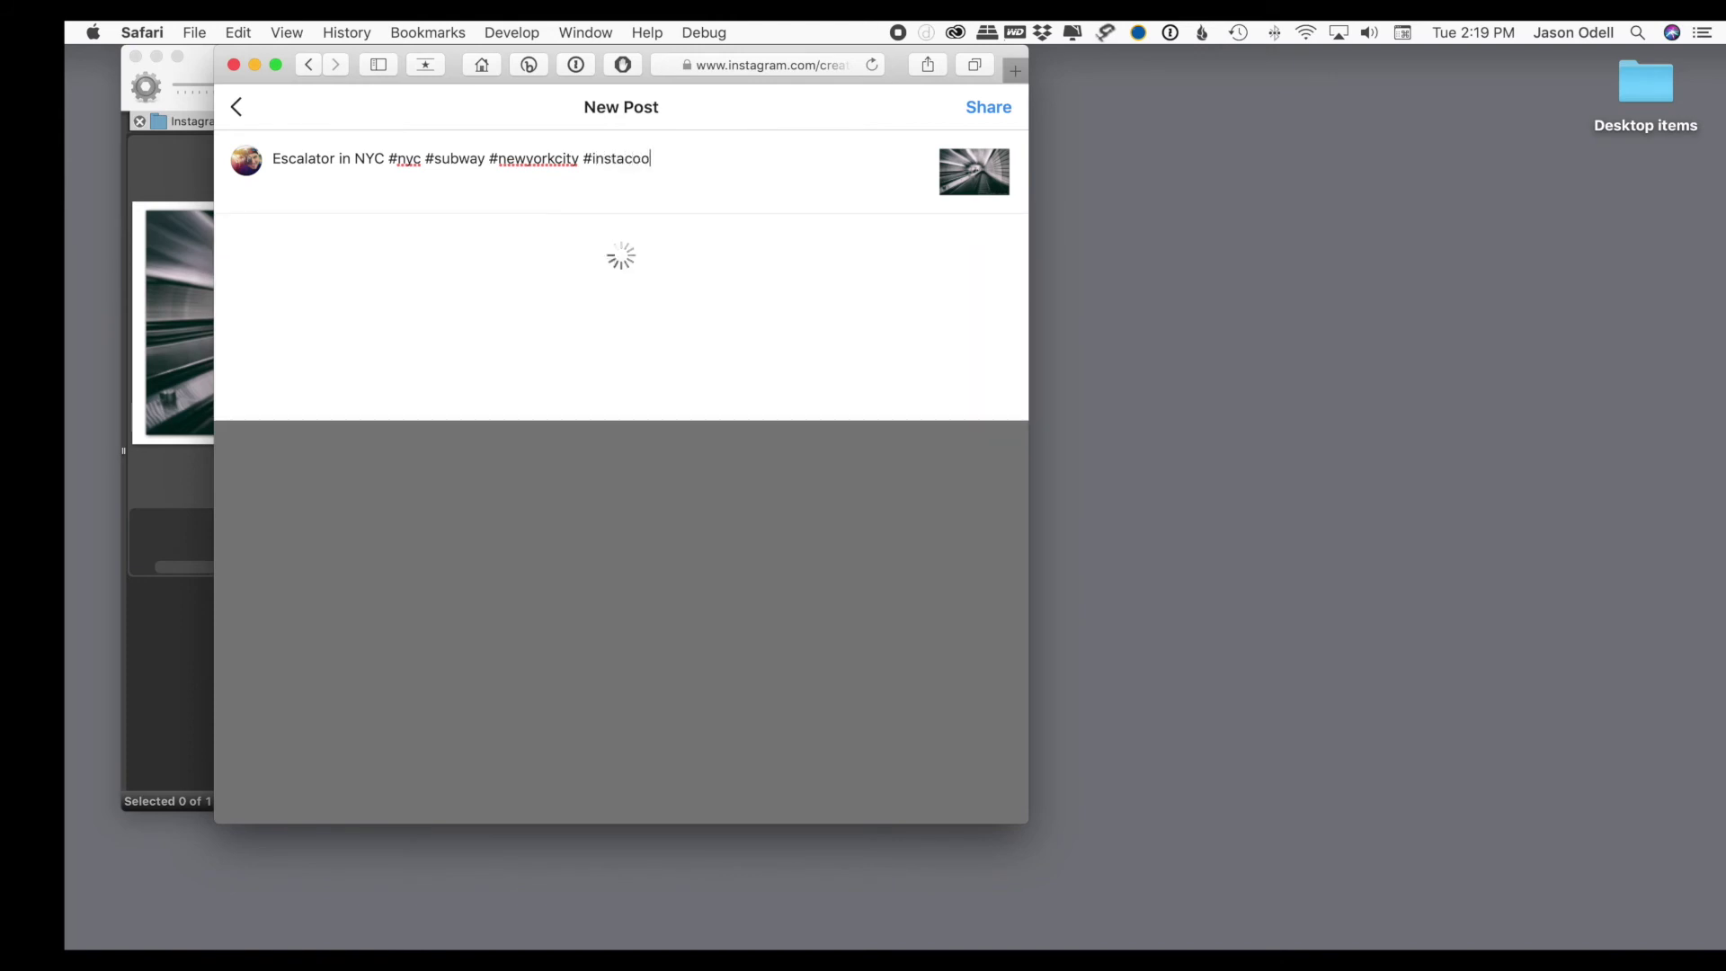
text(l #ja)
text(sonodellpho)
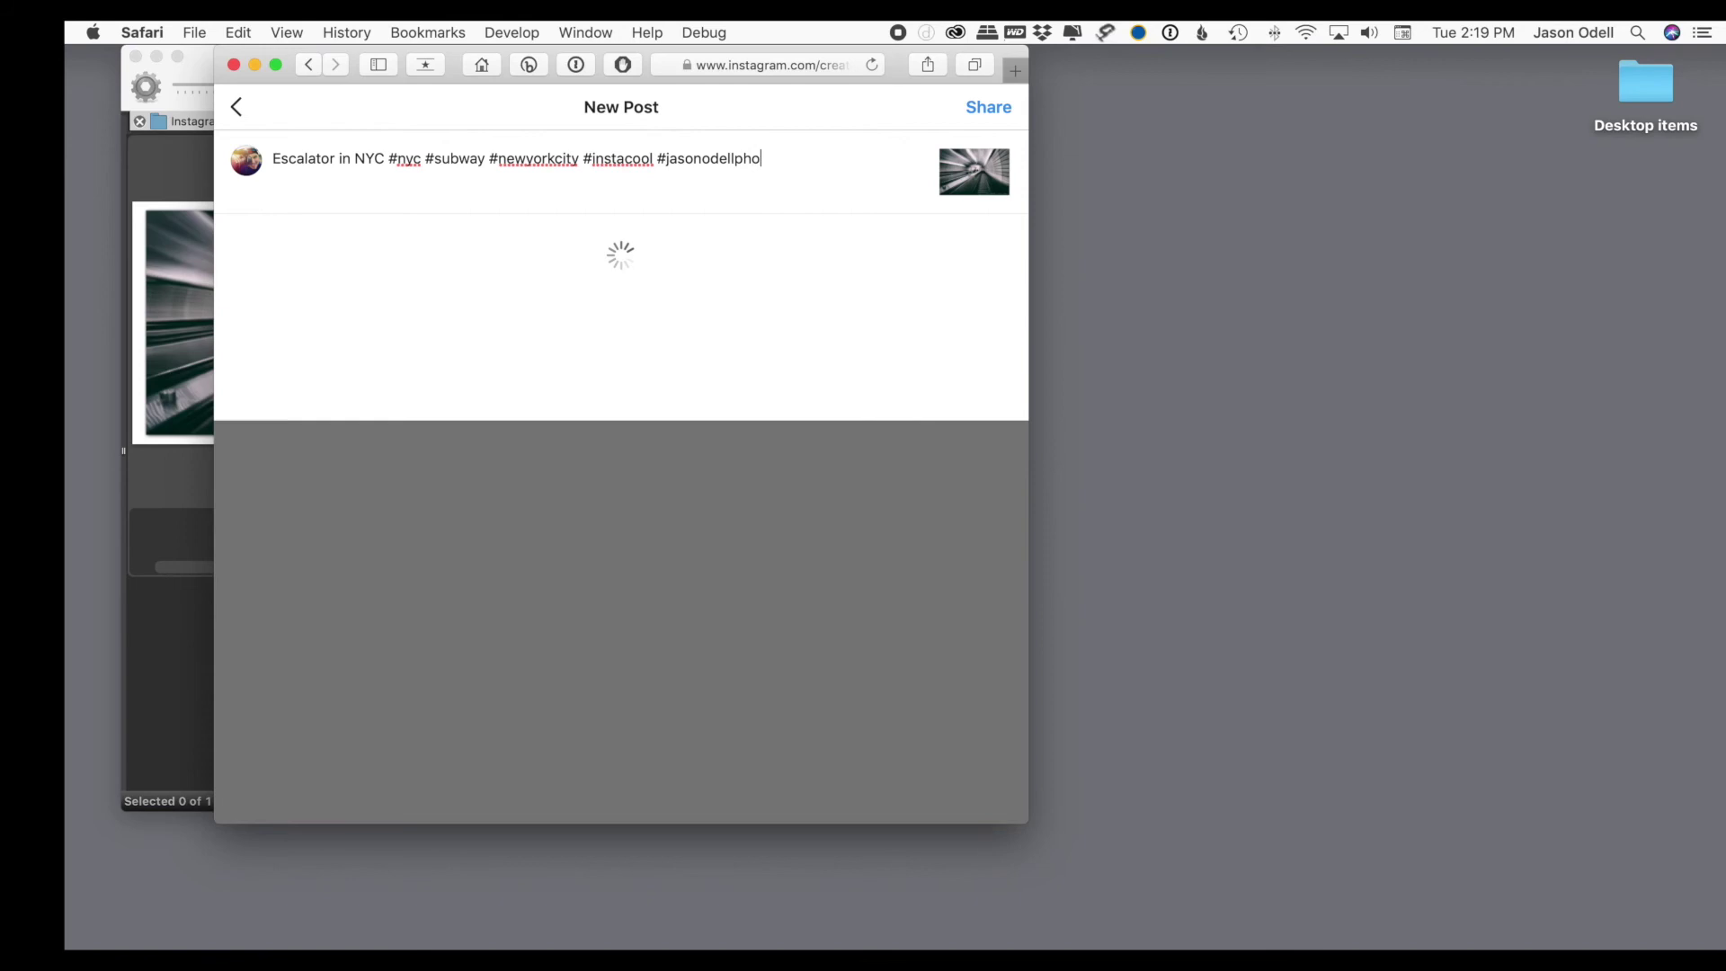
text(to)
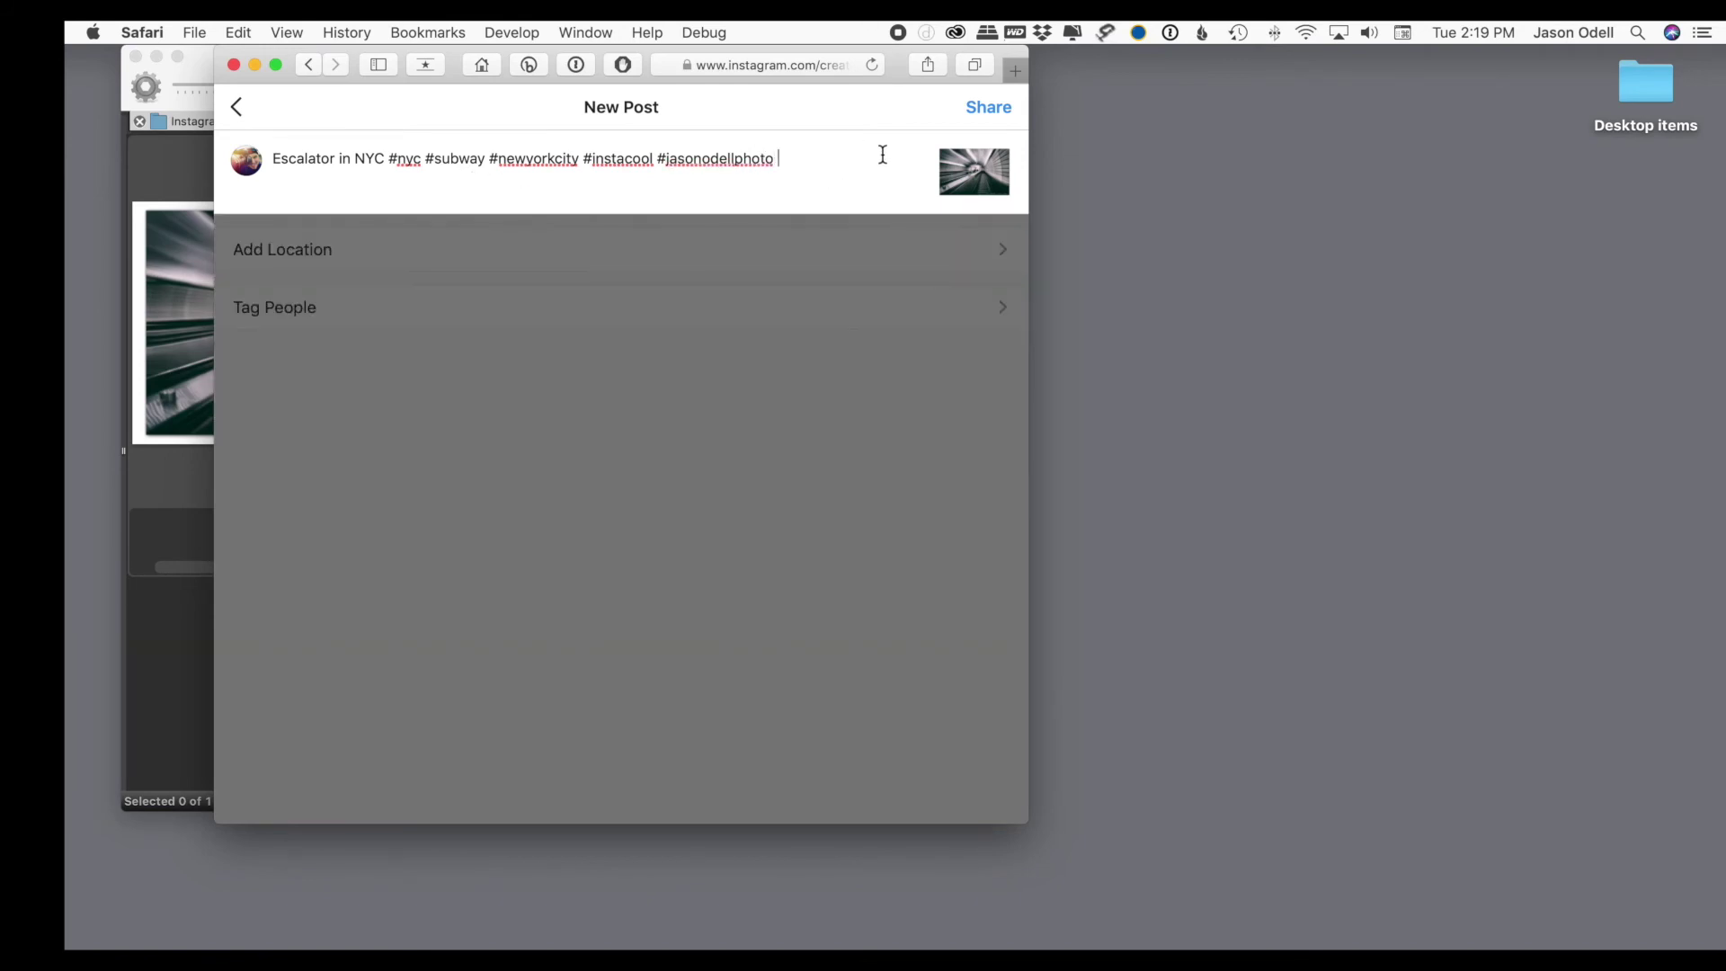
click(973, 109)
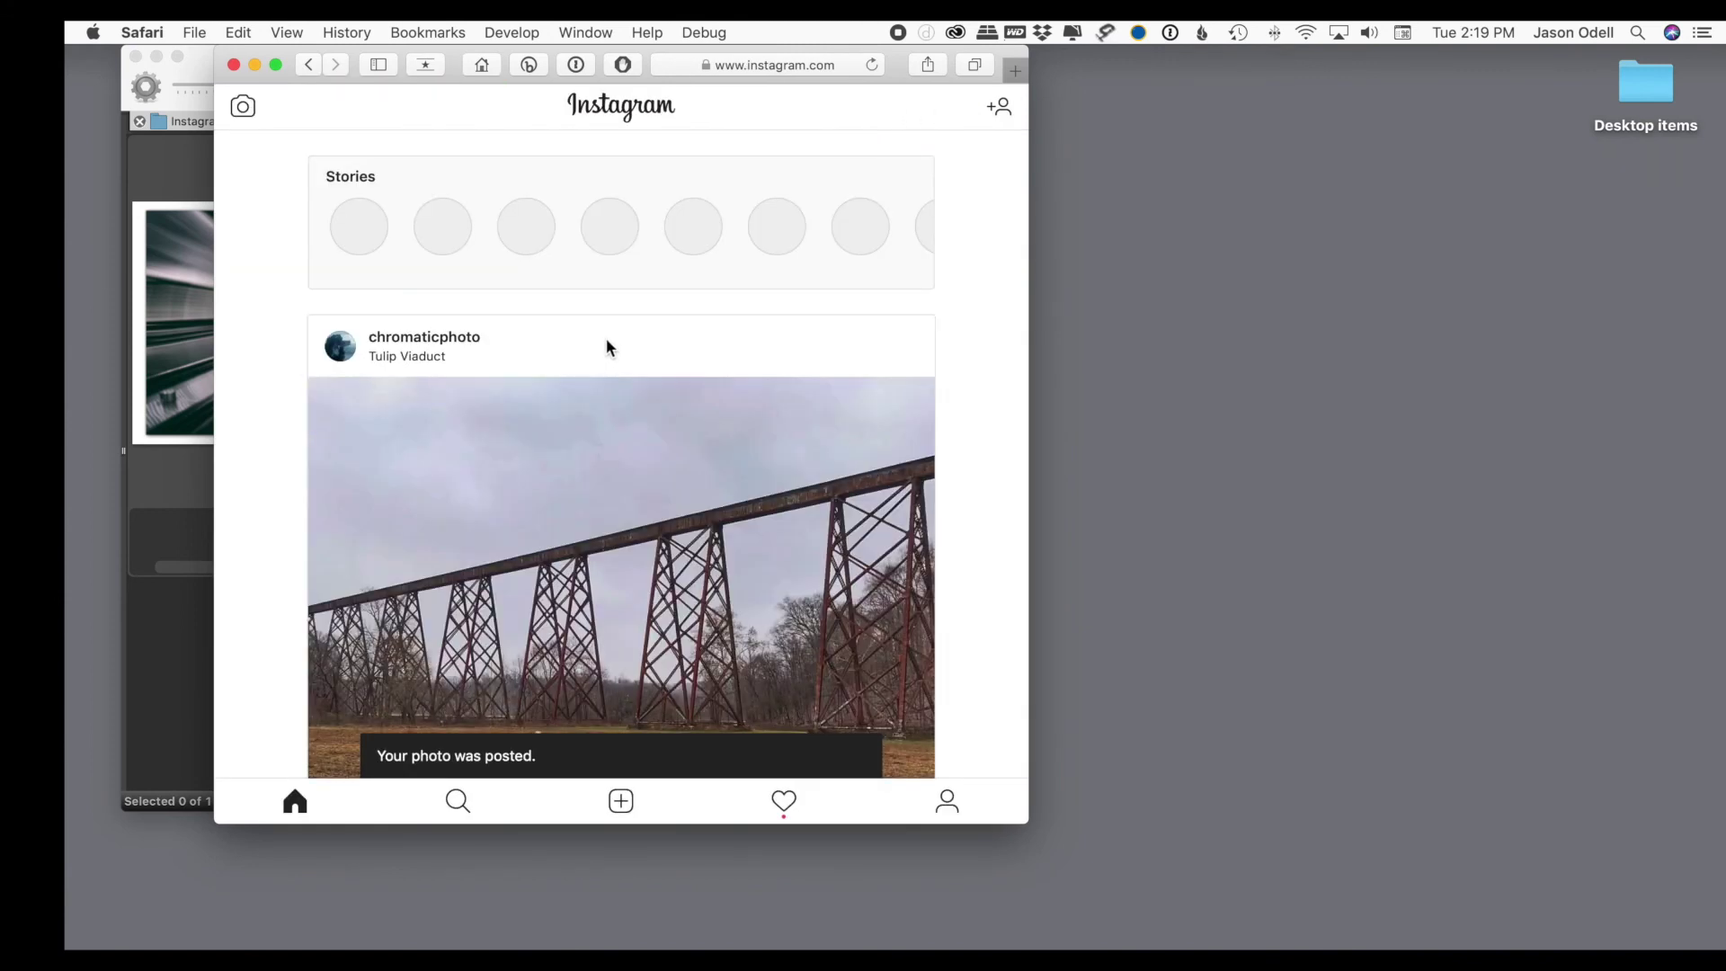
Open the newest escalator post from the profile grid and review its caption and hashtags.
scroll(611, 343, down, 5)
scroll(610, 344, up, 5)
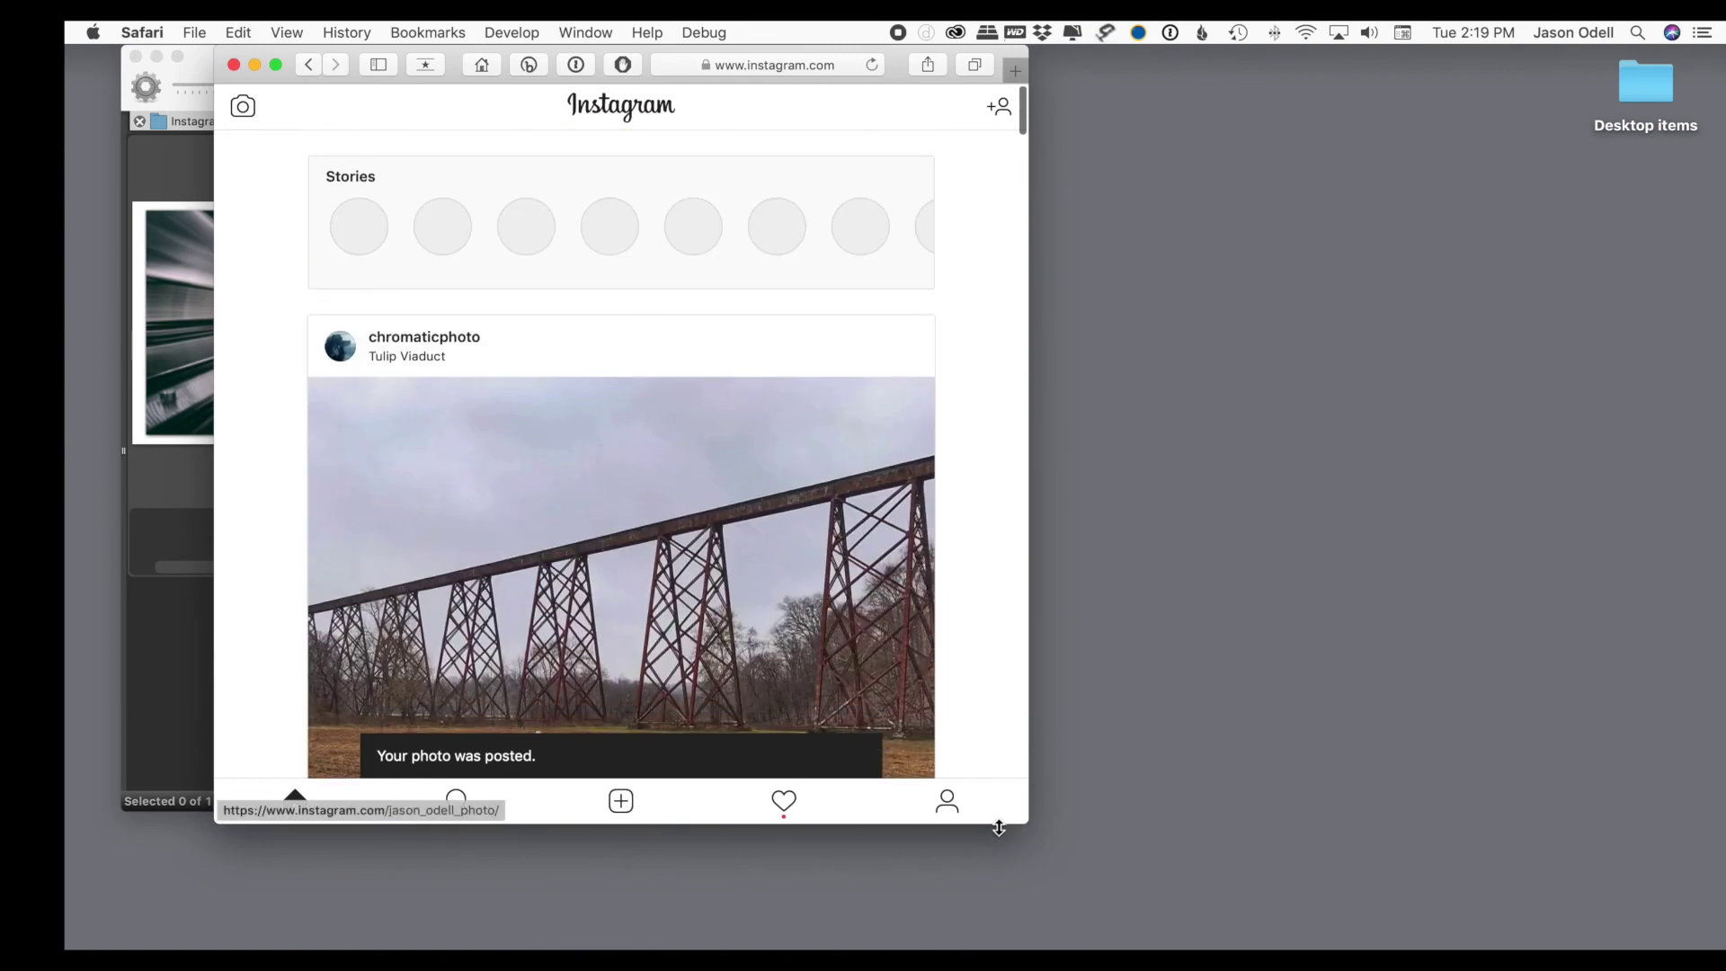
click(949, 805)
scroll(373, 485, down, 3)
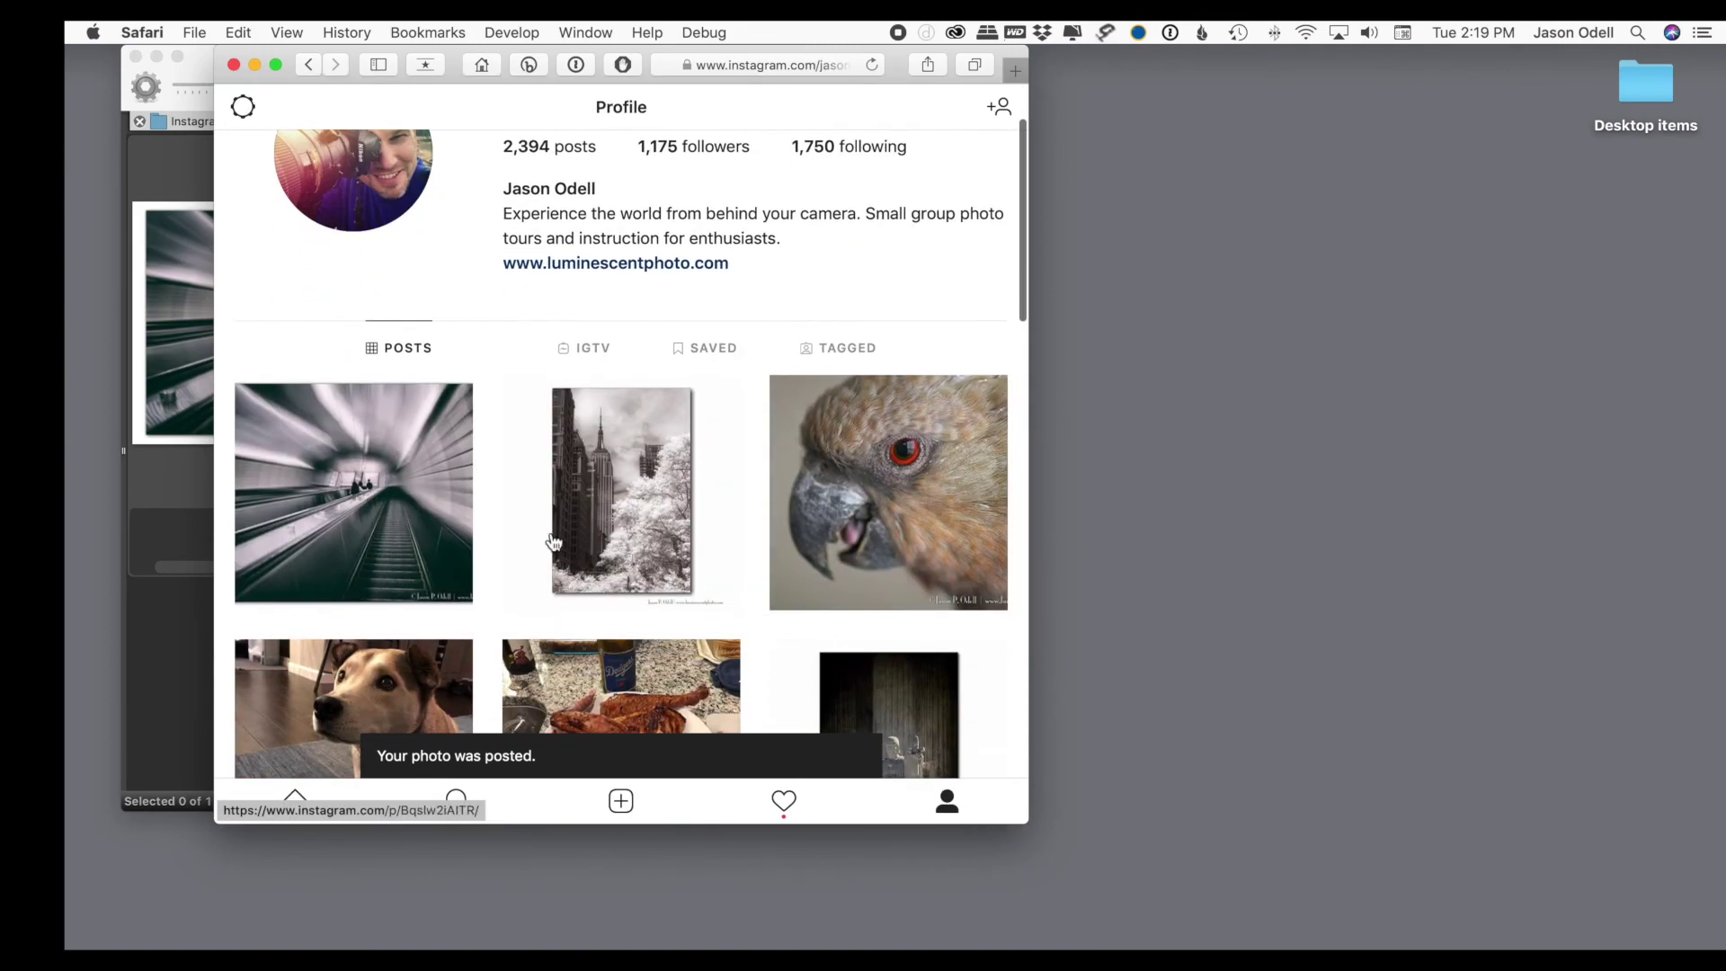
click(373, 486)
scroll(602, 473, down, 2)
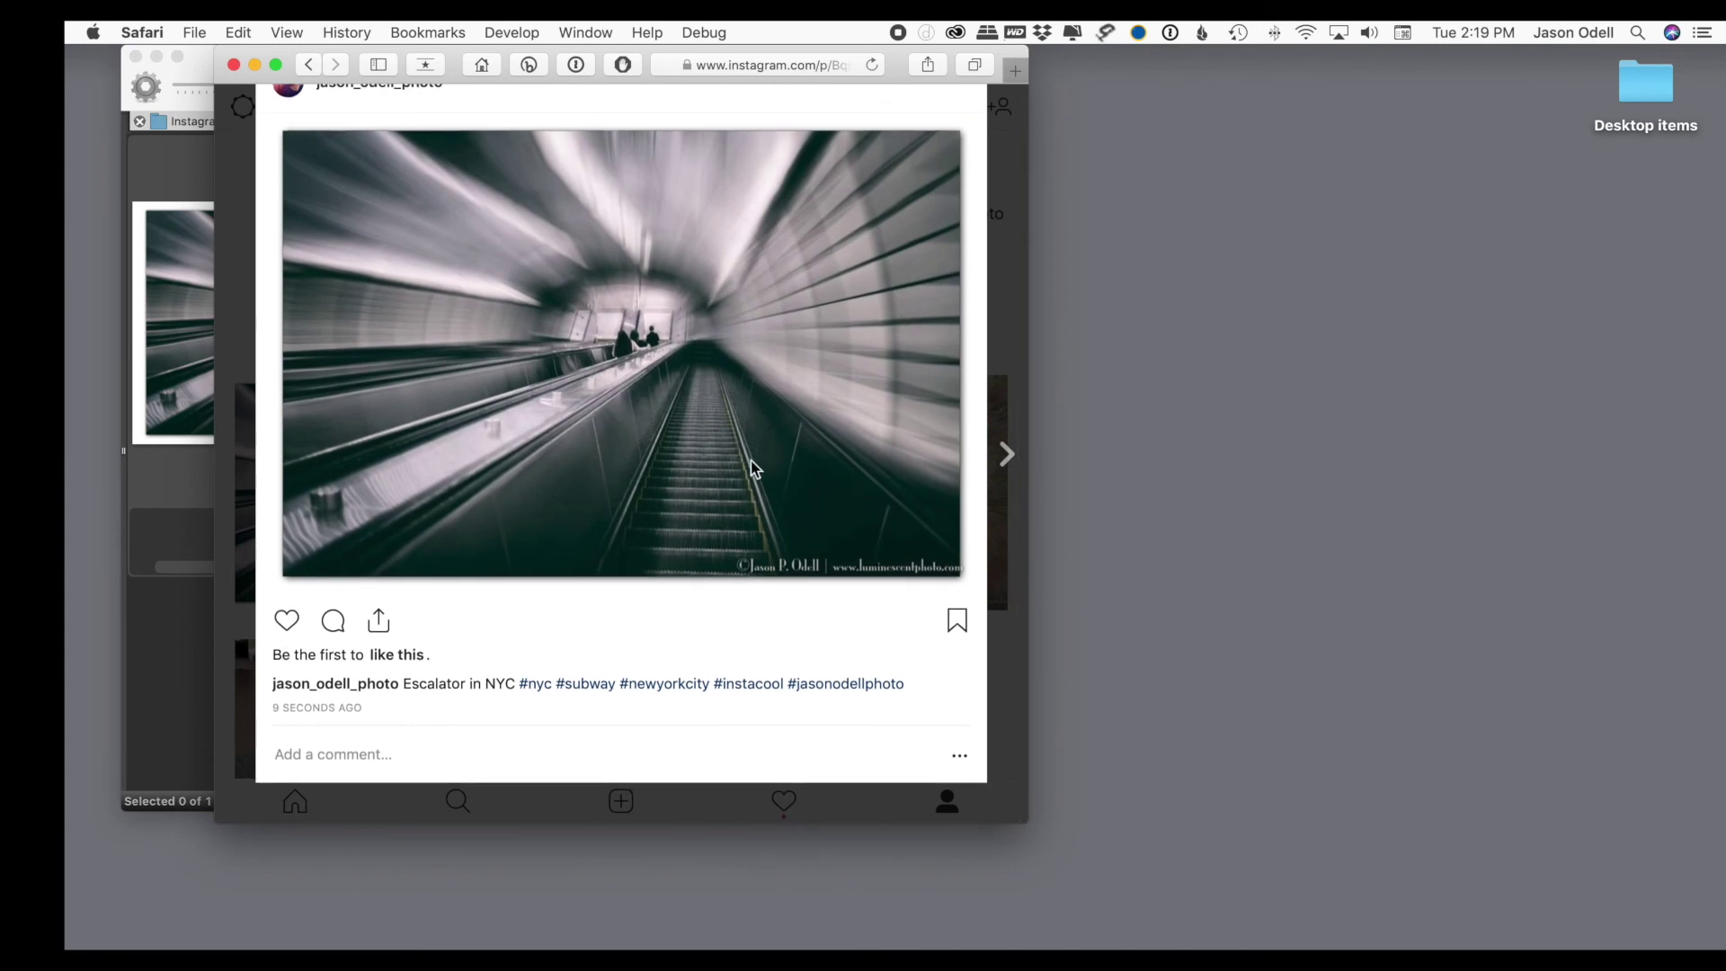
scroll(752, 460, up, 2)
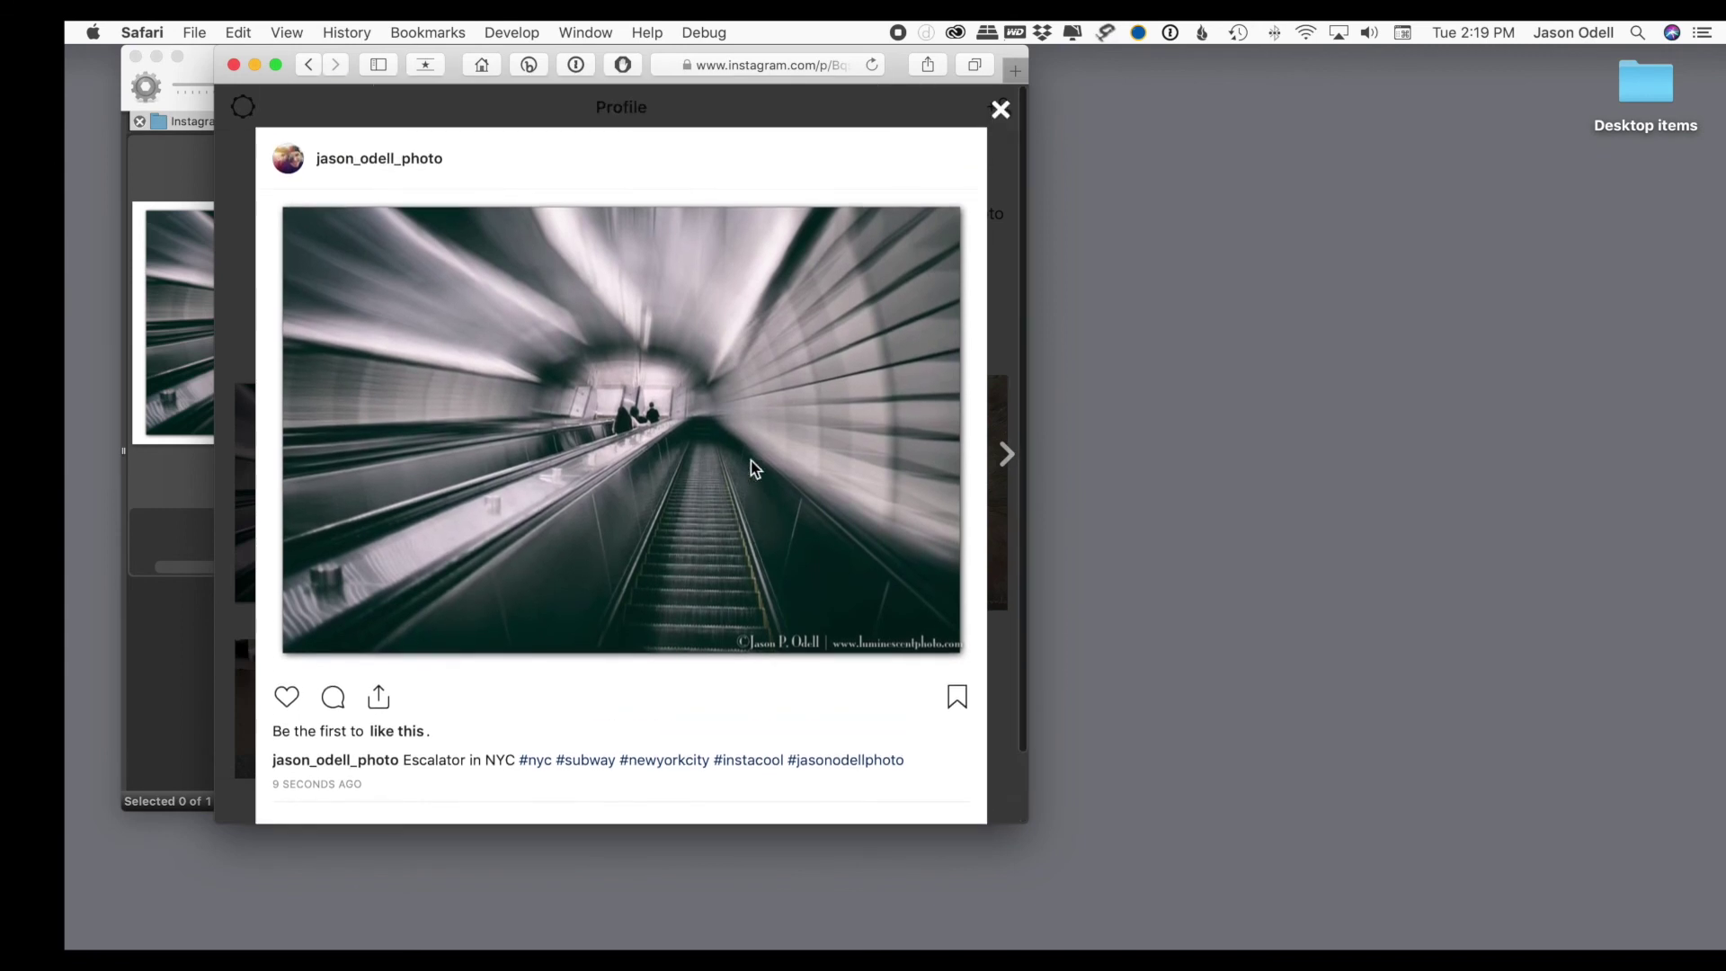